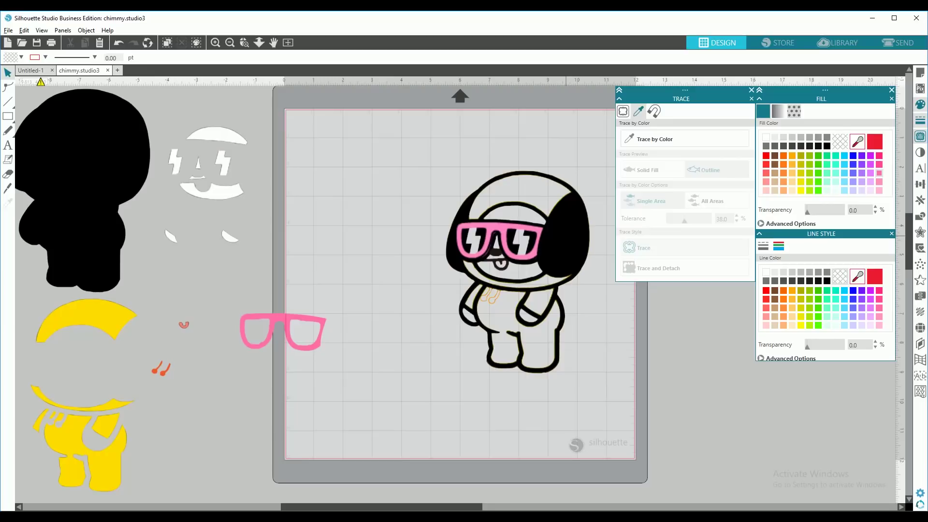
Delete the whole assembled character artwork from the mat, keeping the separated color pieces beside it
click(495, 184)
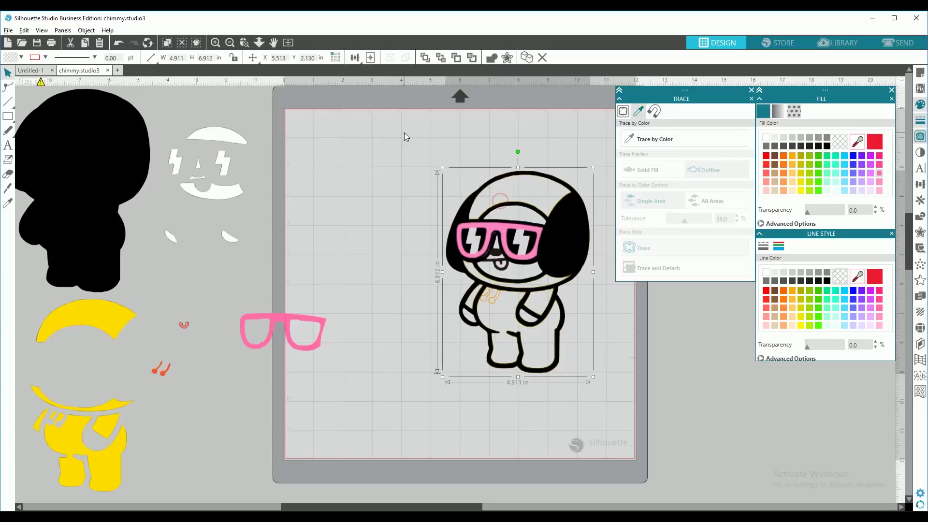
drag(419, 123, 630, 407)
right_click(537, 288)
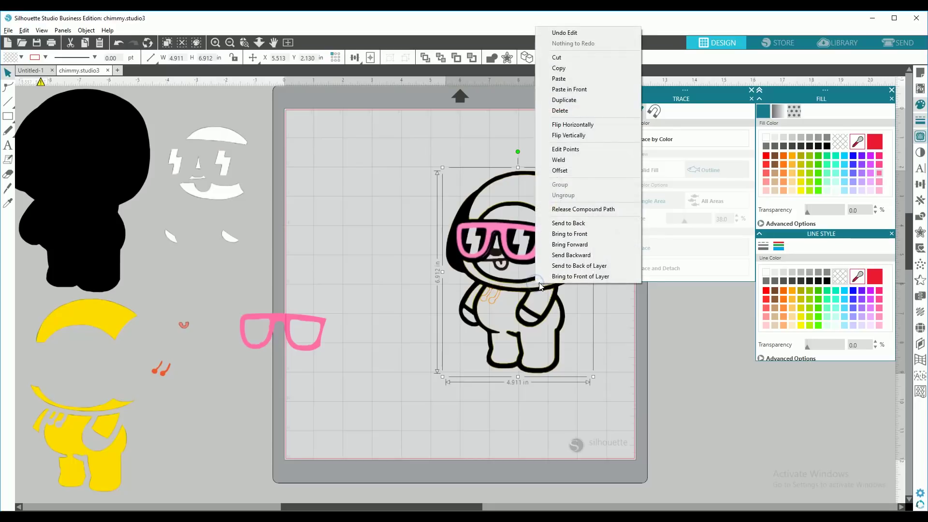
click(593, 109)
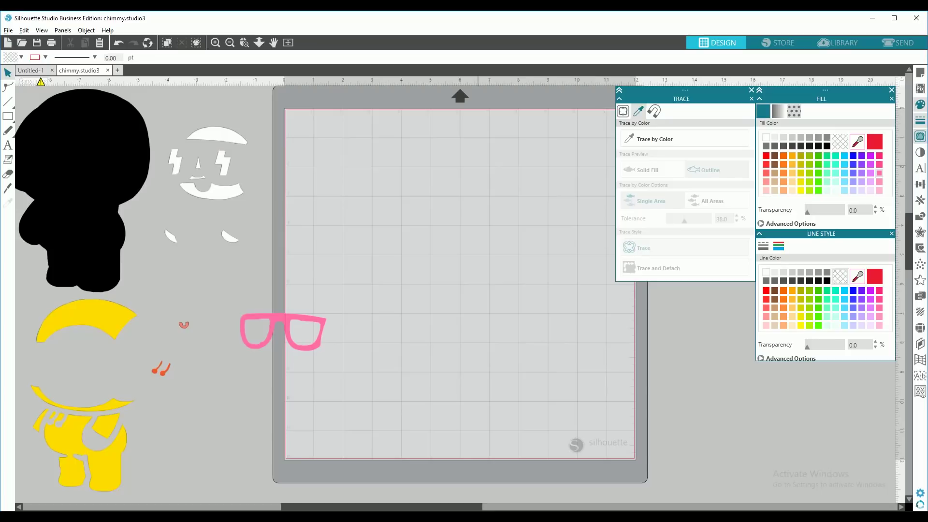
Move the black silhouette onto the mat with the white face pieces beside it, and send the silhouette to the back
key(ctrl+z)
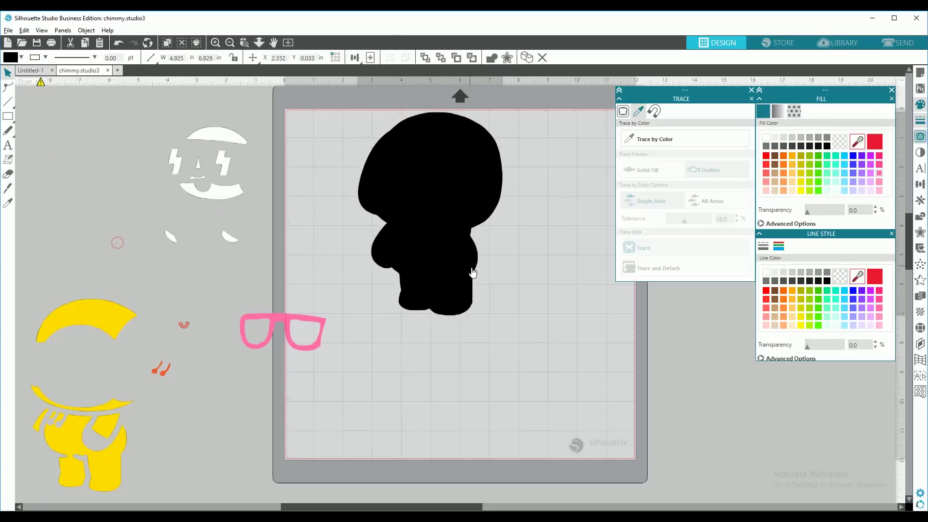
drag(231, 243, 316, 255)
click(398, 237)
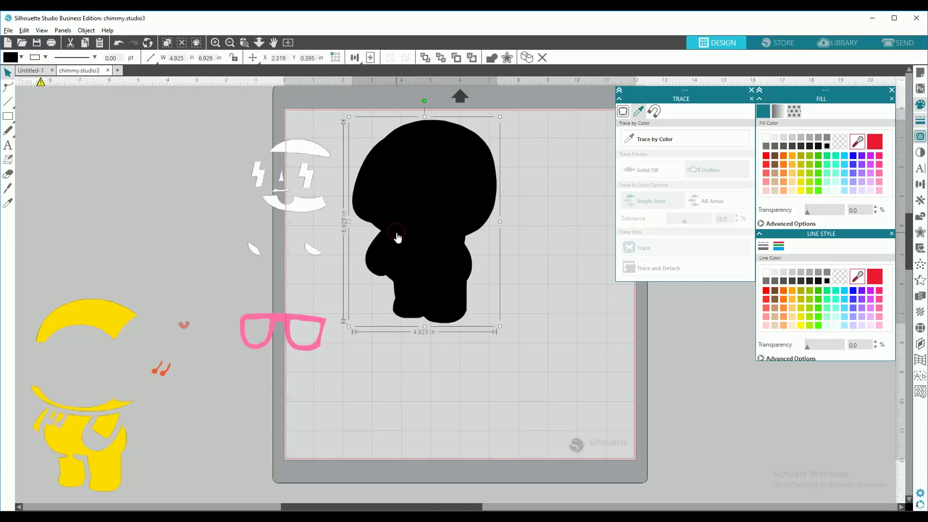
right_click(397, 237)
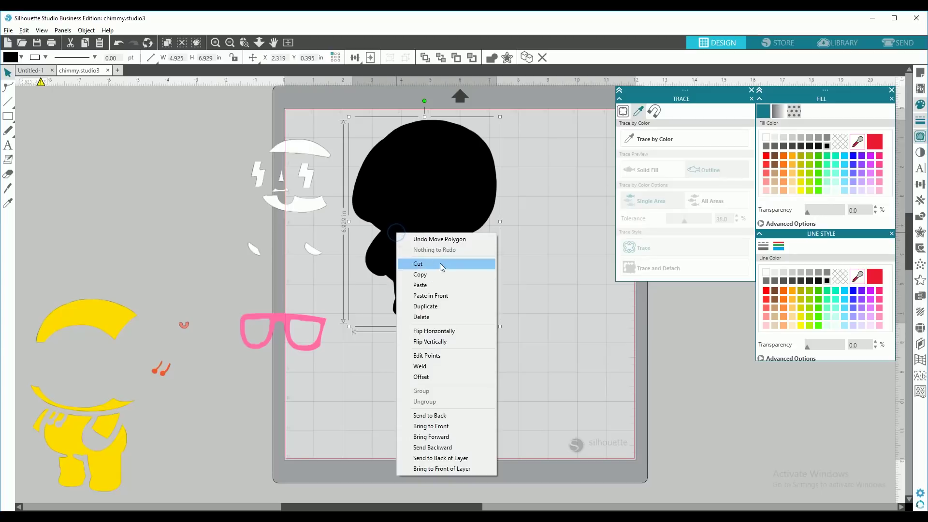
click(477, 416)
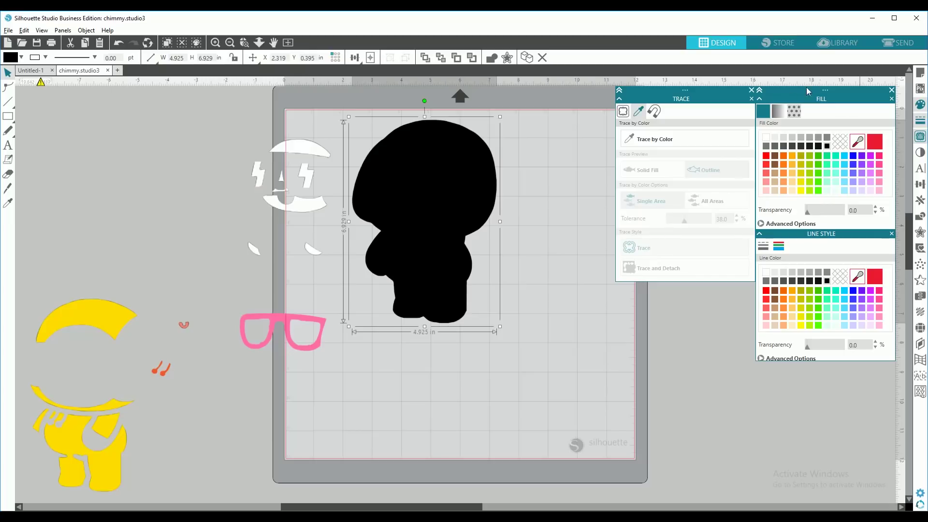
Close the Trace, Fill and Line Style settings and show the Layers list
click(753, 91)
click(891, 90)
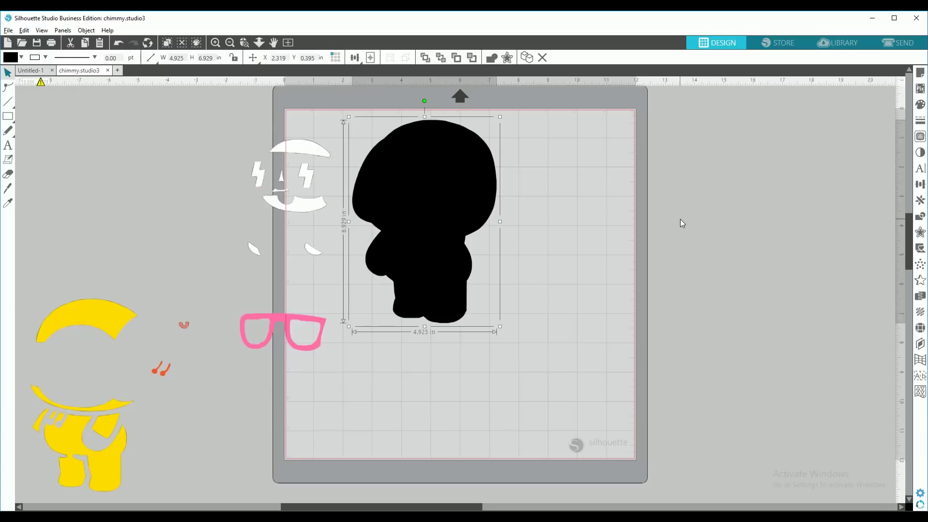
click(920, 345)
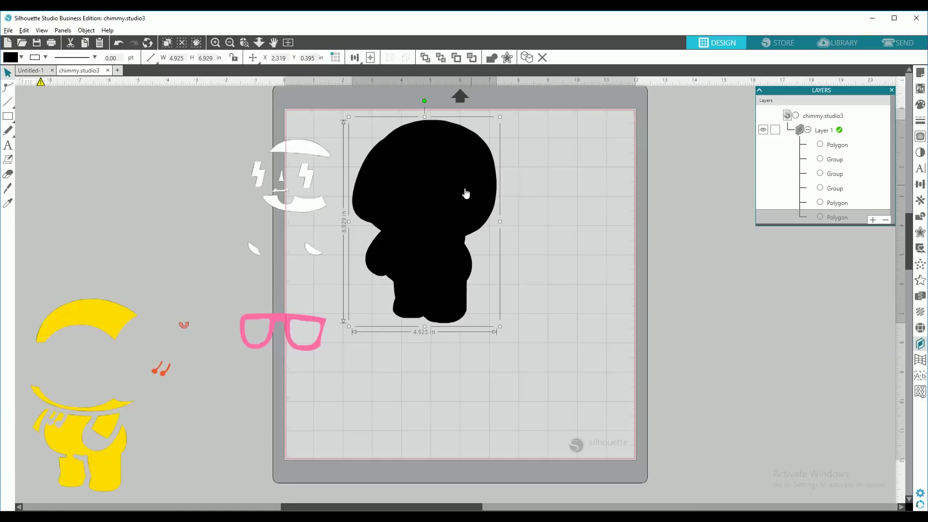
Select pieces such as the pink glasses and the tongue in turn to identify their entries in the layer list
click(296, 211)
click(289, 323)
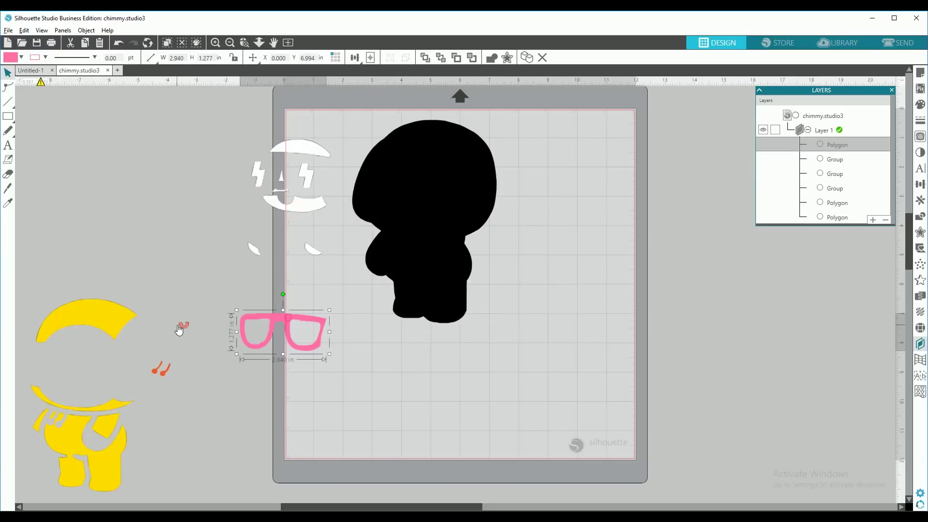
click(179, 328)
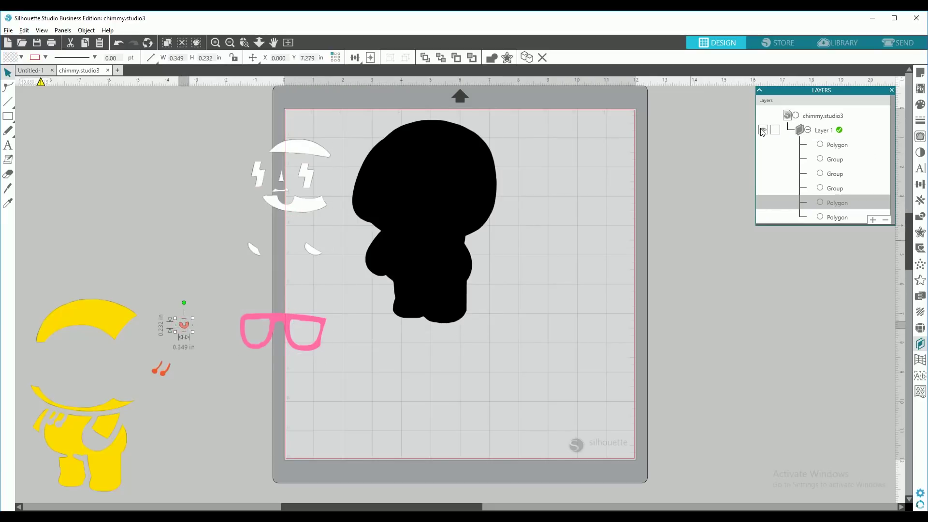
Add Layer 2 above Layer 1 and move the white face group into it
click(830, 132)
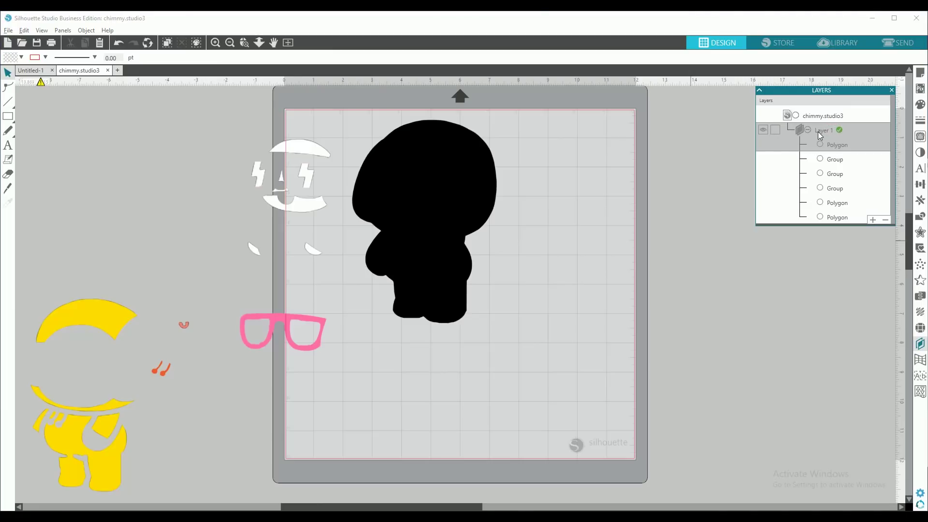
click(872, 220)
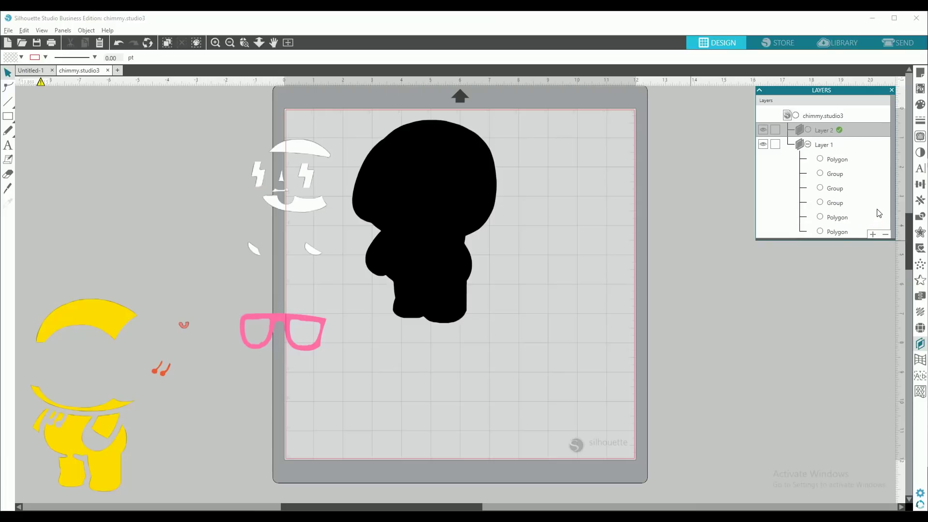
click(842, 173)
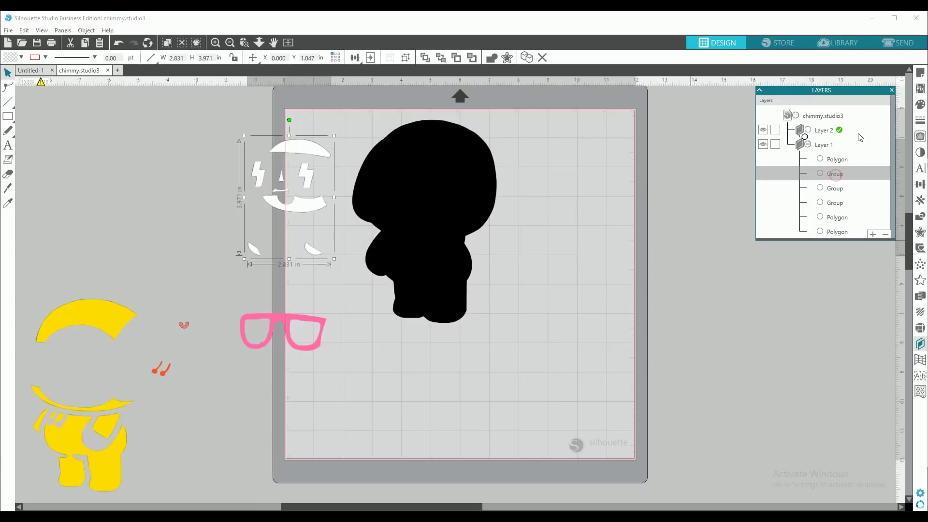
drag(834, 174, 849, 132)
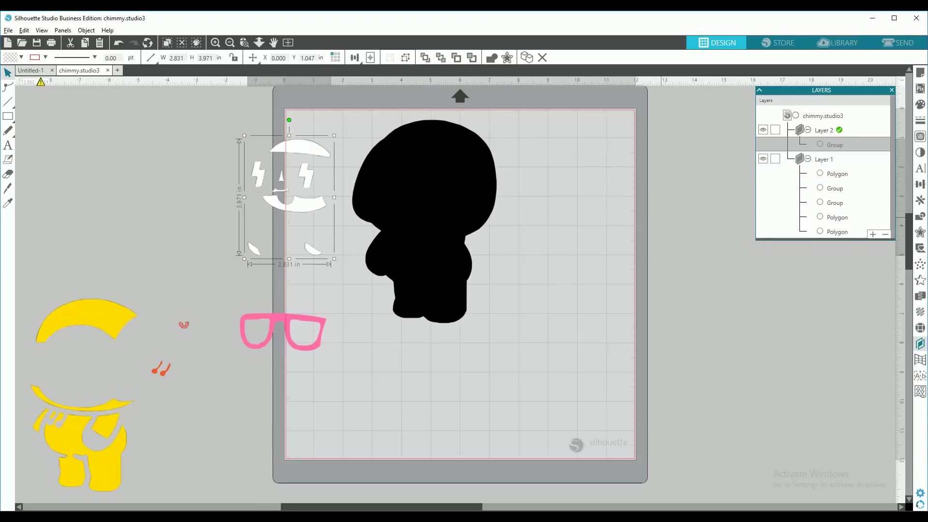
Add Layers 3 to 6, putting the yellow pieces in Layer 3, the drawstrings in 4, the tongue in 5 and the glasses in 6
click(872, 235)
drag(835, 202, 831, 130)
click(873, 249)
drag(835, 232, 831, 130)
click(872, 263)
drag(841, 261, 831, 130)
click(873, 277)
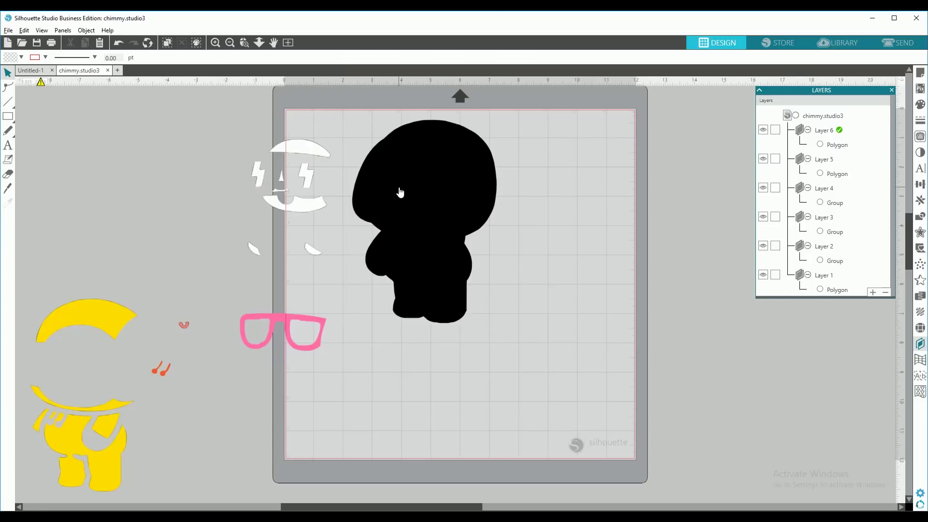
Shift the black silhouette toward the middle of the mat and place the white face and yellow body pieces on top of it
drag(399, 196, 432, 197)
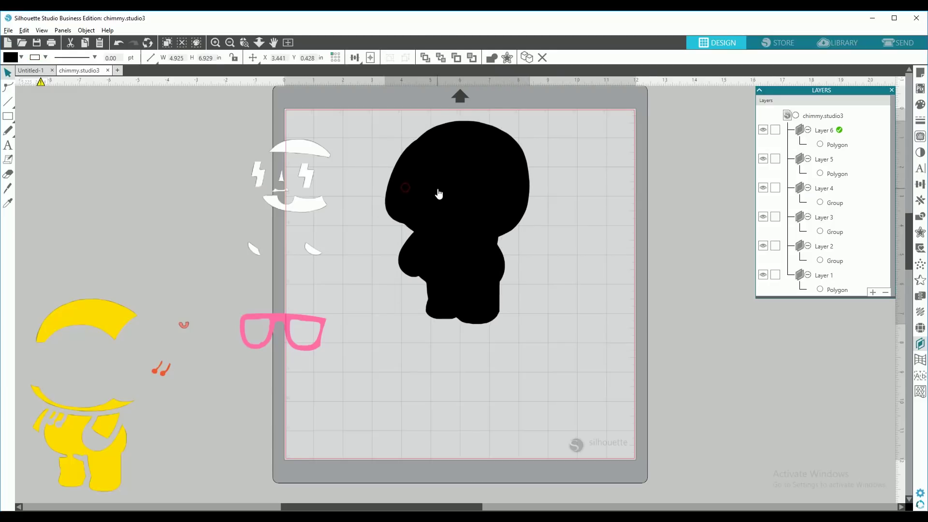
drag(303, 214, 459, 230)
drag(103, 326, 473, 153)
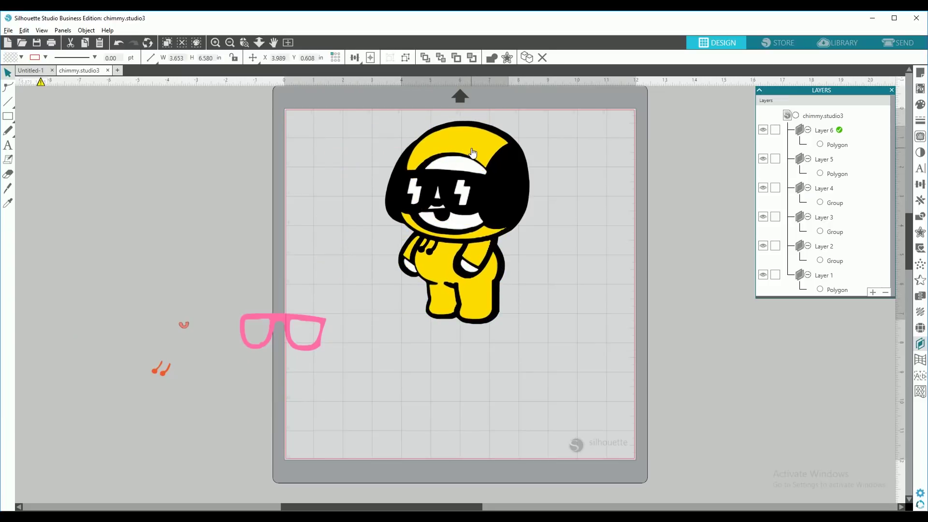
Nudge the white face group left and slightly down to X 3.979, Y 1.657 in to center it within the black outline
click(453, 223)
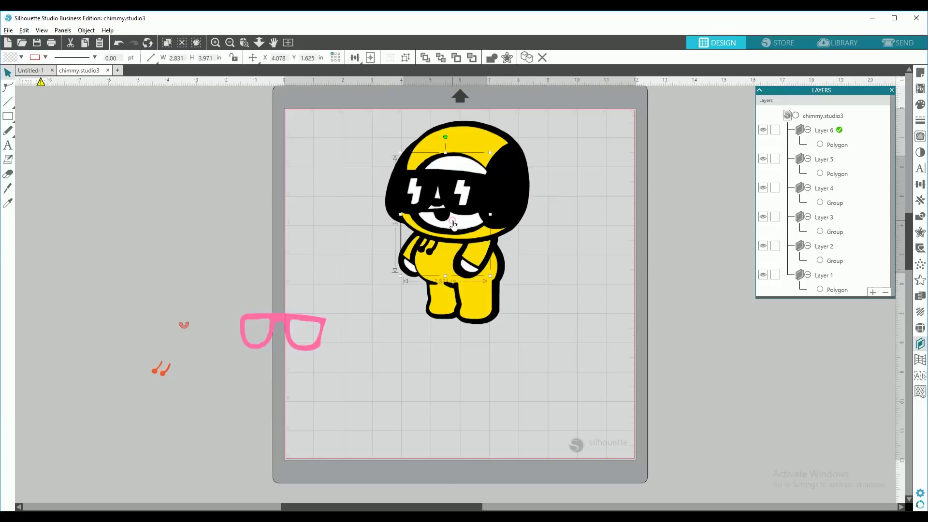
key(Left)
key(Left)
key(Left)
key(Left)
key(Left)
key(Left)
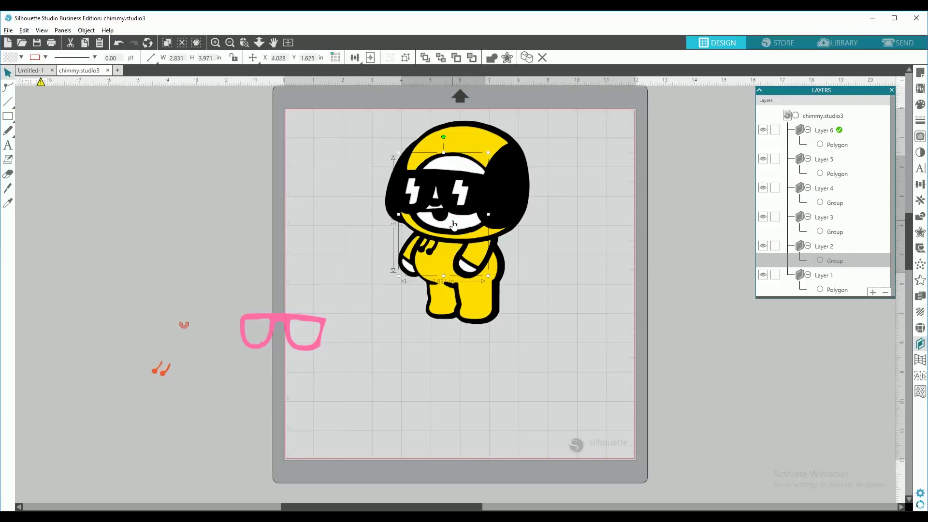
key(Left)
key(Up)
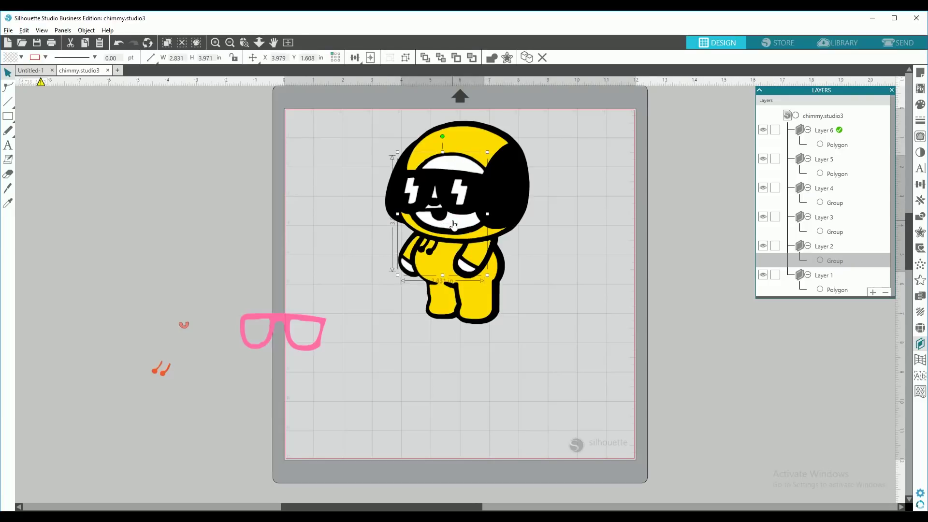
key(Down)
key(Down)
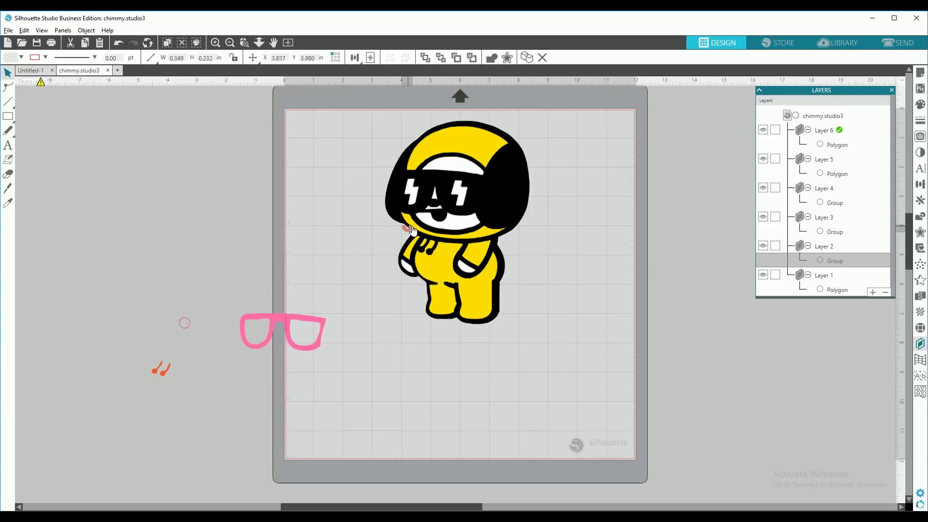
Place the tongue in the mouth, the orange drawstrings on the chest and the pink glasses over the eyes
drag(186, 327, 439, 216)
click(181, 371)
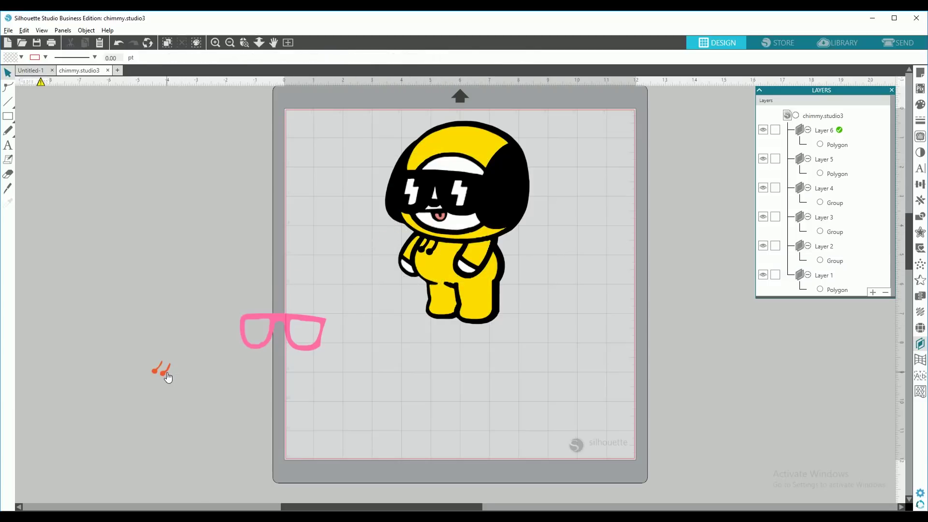
drag(163, 370, 432, 257)
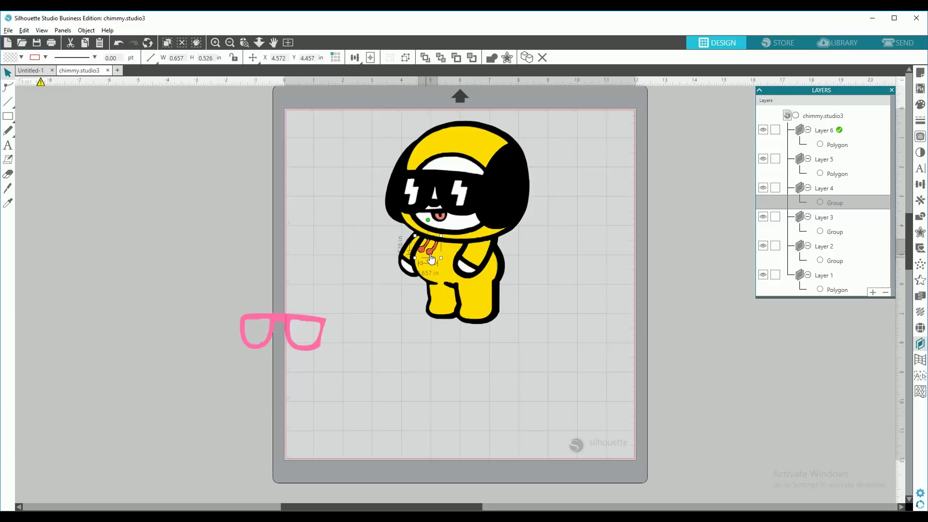
drag(317, 351, 472, 209)
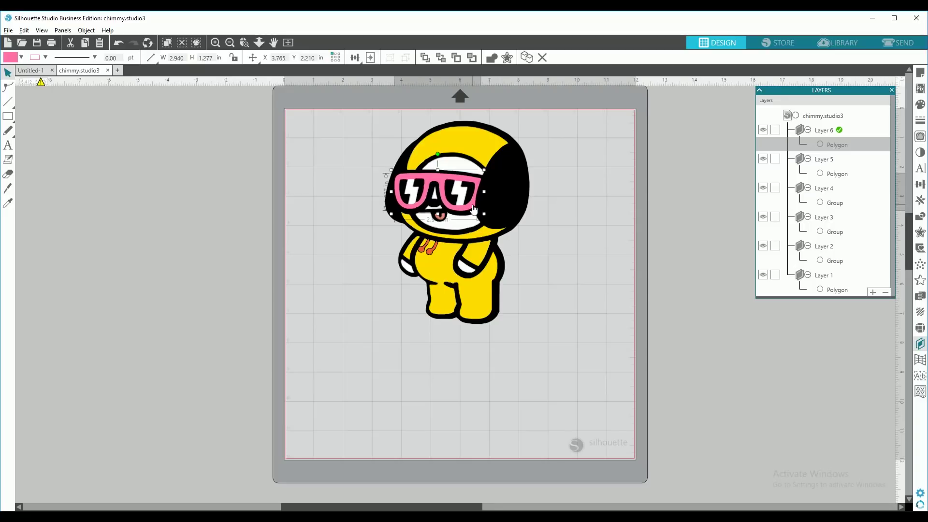
click(561, 234)
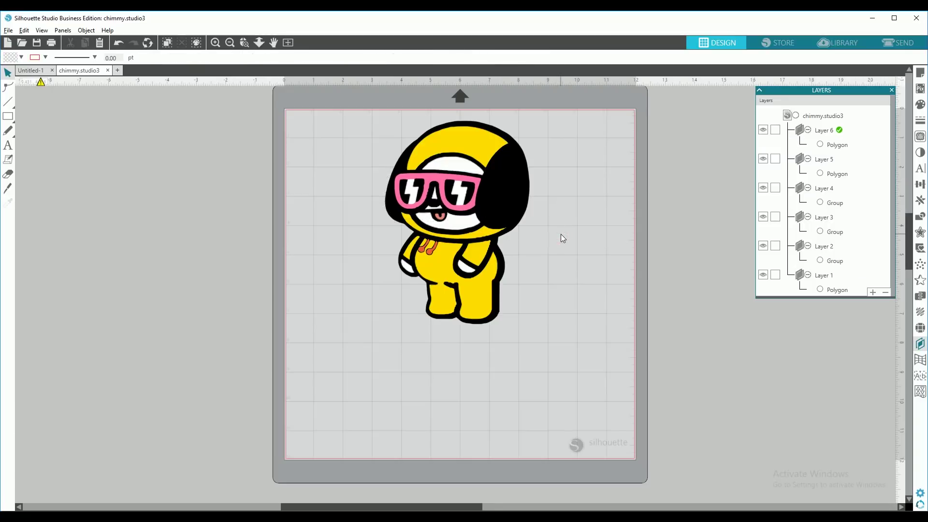
click(453, 222)
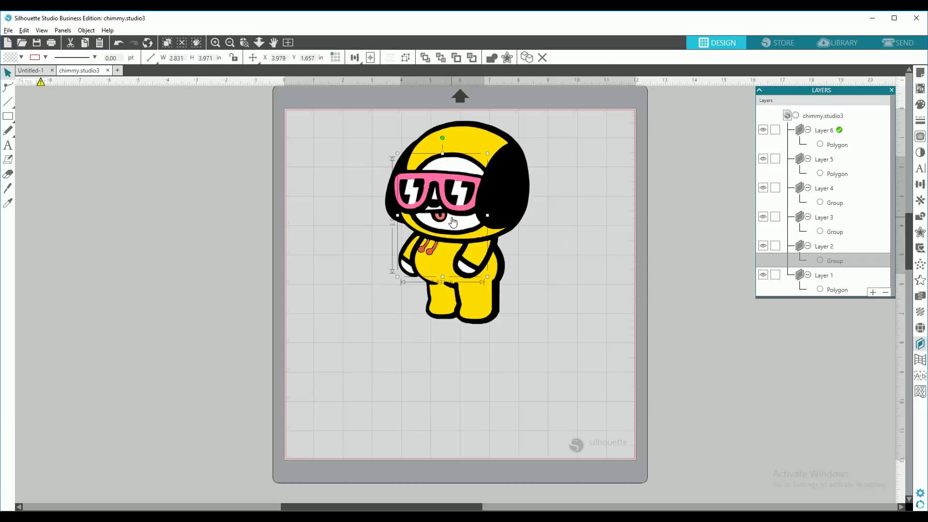
key(Escape)
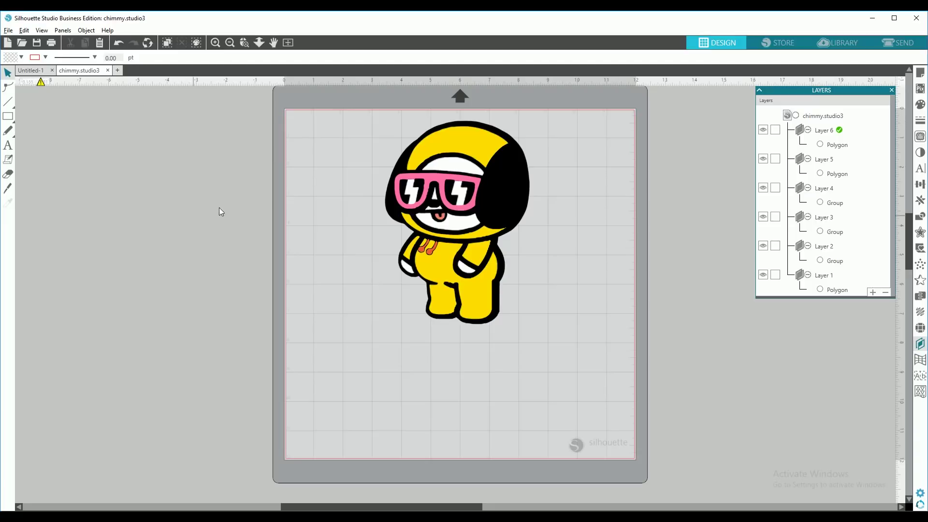
Draw a small square of about 0.21 in on the mat, beside the character's face
click(14, 120)
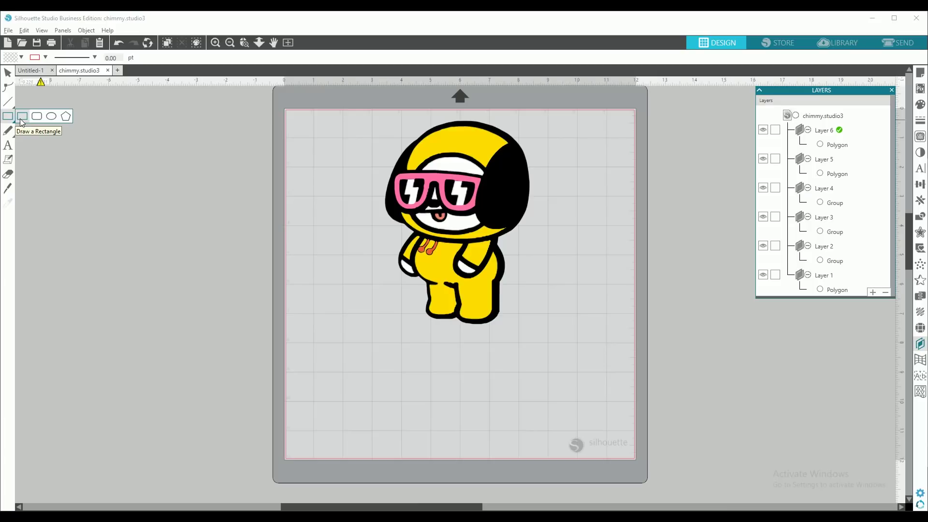
click(22, 118)
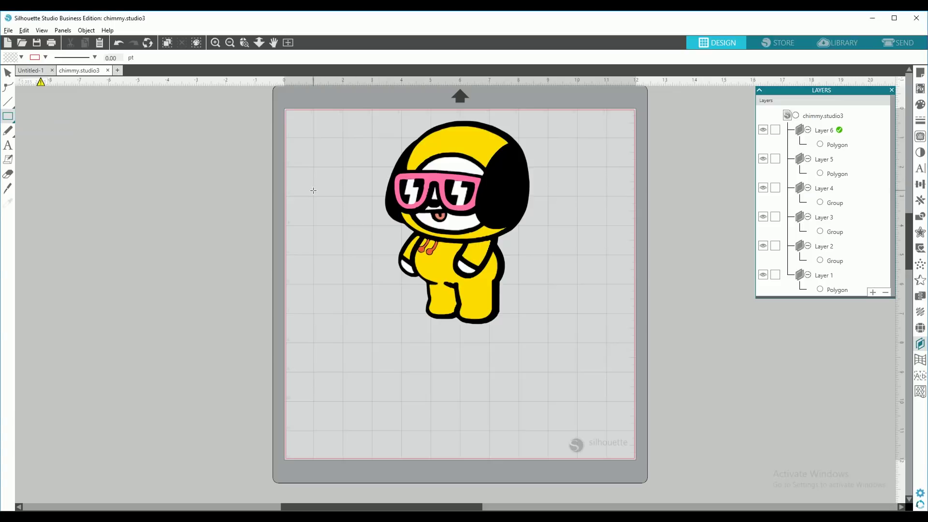
mouse_move(313, 190)
mouse_down()
mouse_move(326, 204)
mouse_move(310, 201)
mouse_up()
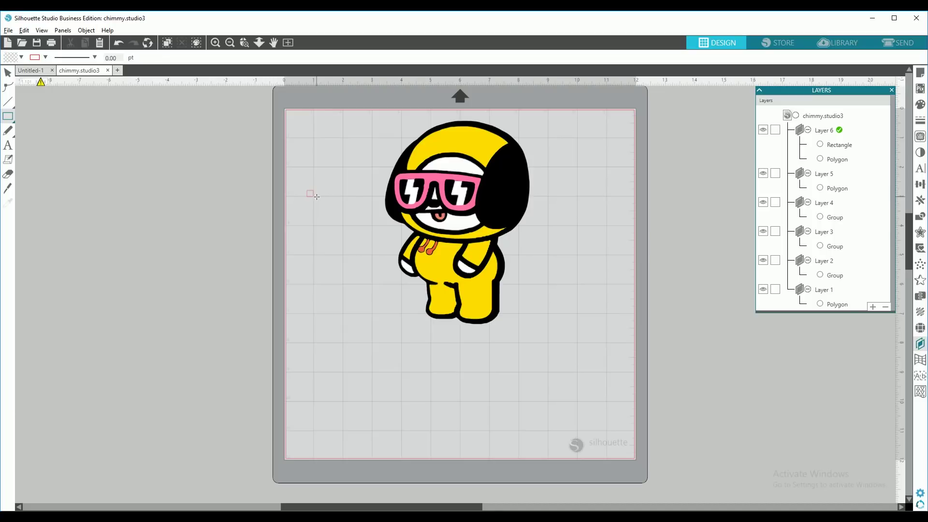
click(7, 74)
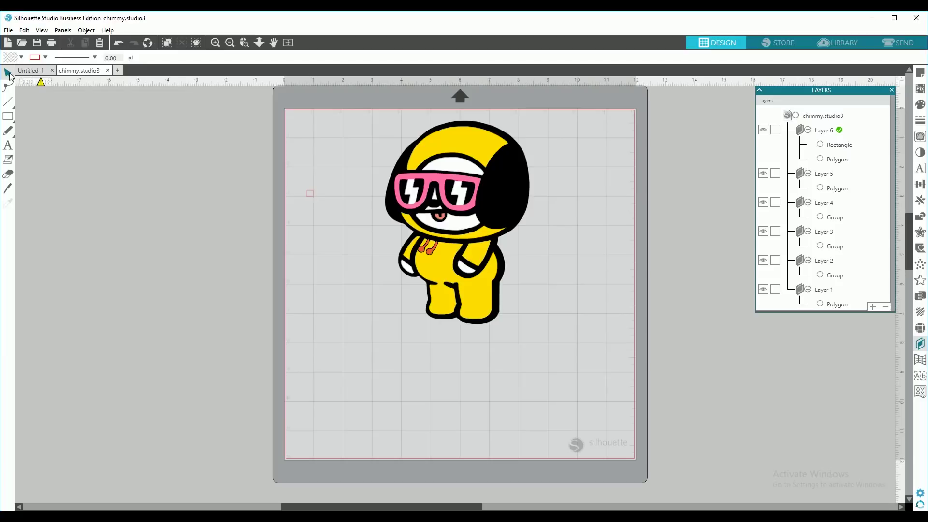
Move the small square into the gap between the character's head and raised arm, near the drawstrings, and leave it selected
click(310, 194)
drag(310, 196, 402, 236)
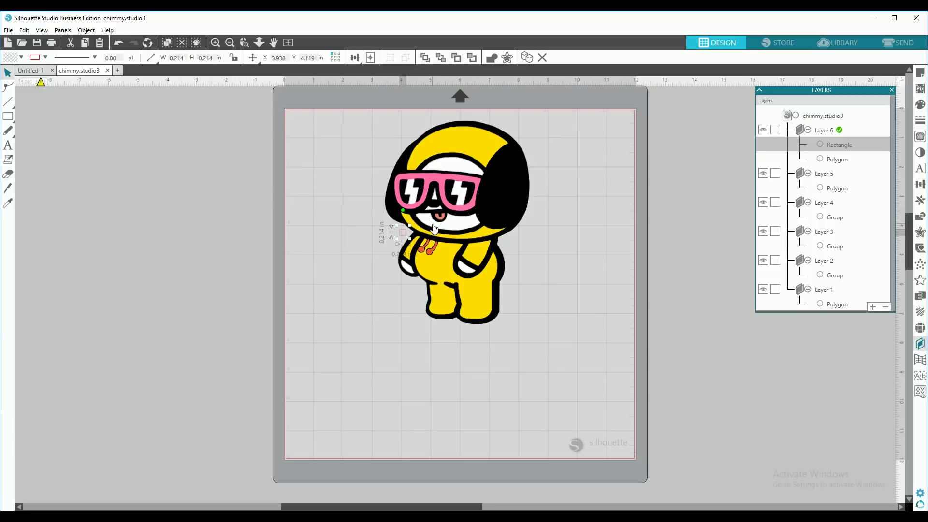
click(433, 244)
click(432, 244)
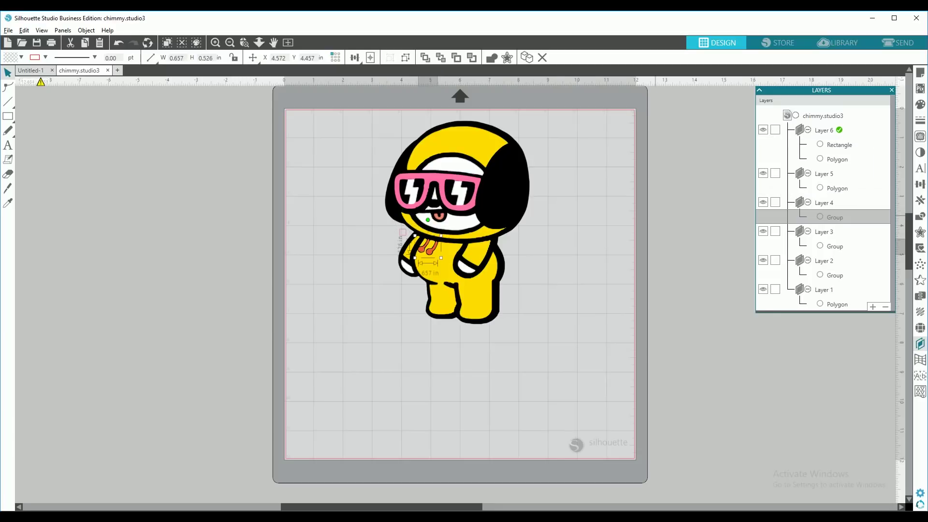
click(403, 238)
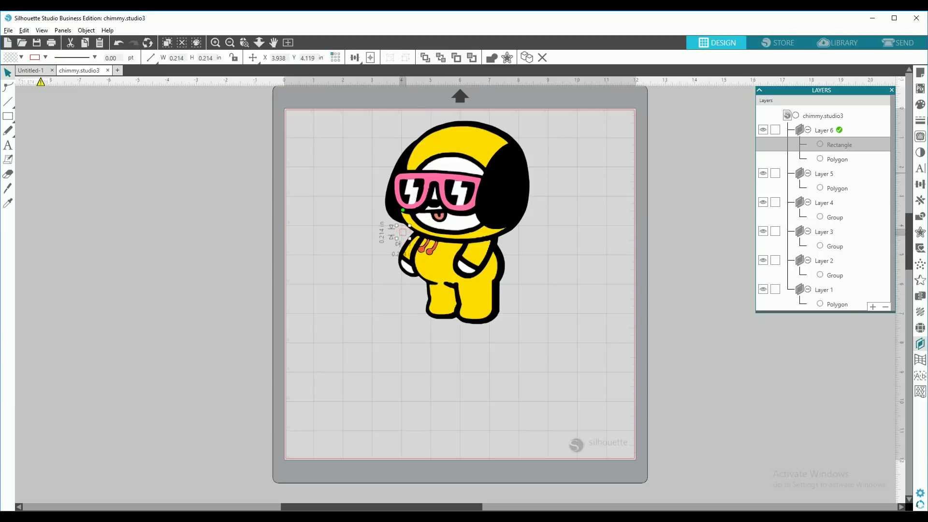
Fill the small square beside the raised arm with the pink sampled from the glasses
click(921, 106)
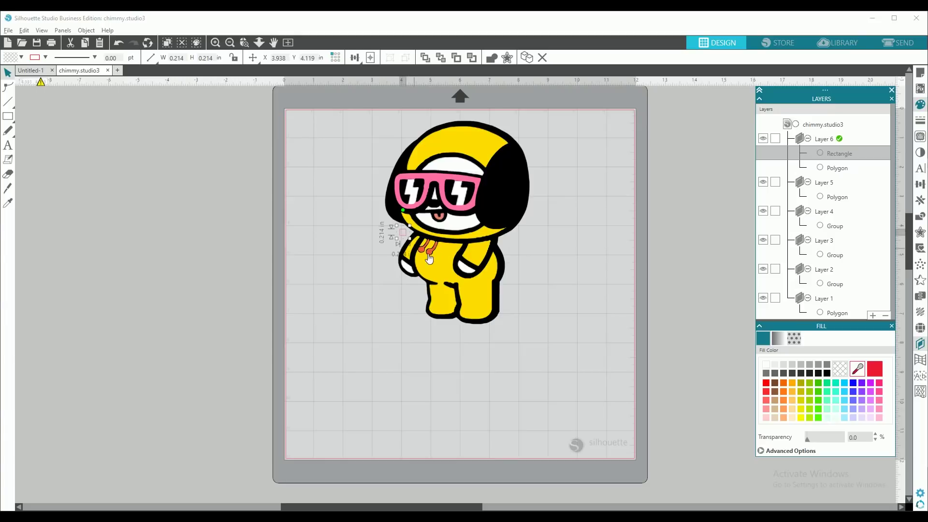
click(831, 168)
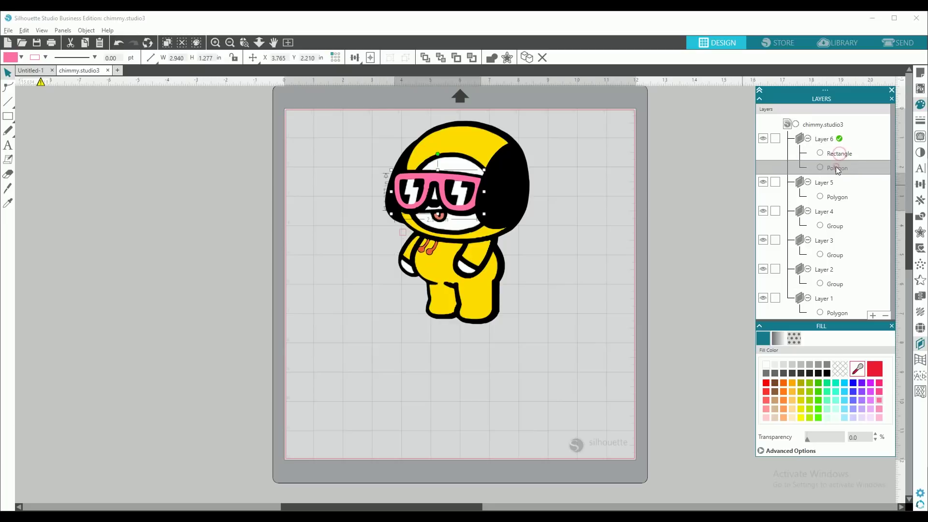
click(857, 370)
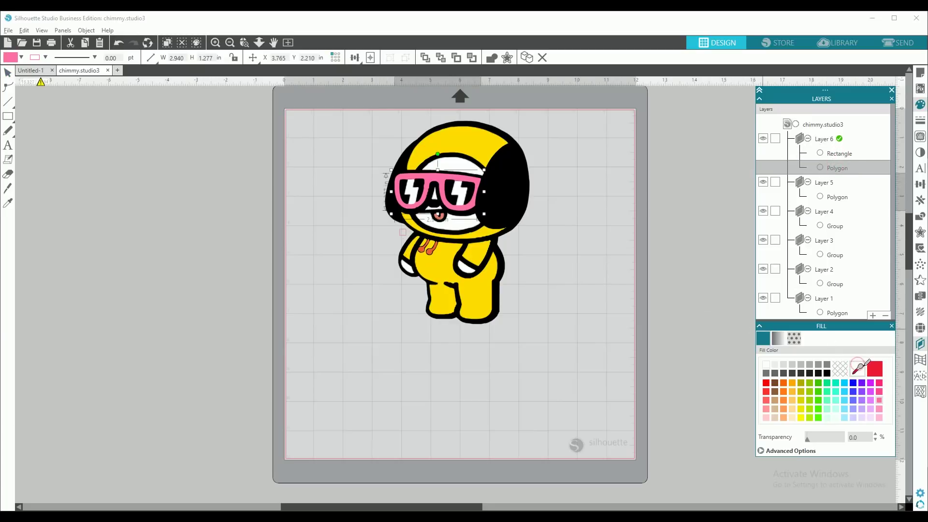
click(437, 177)
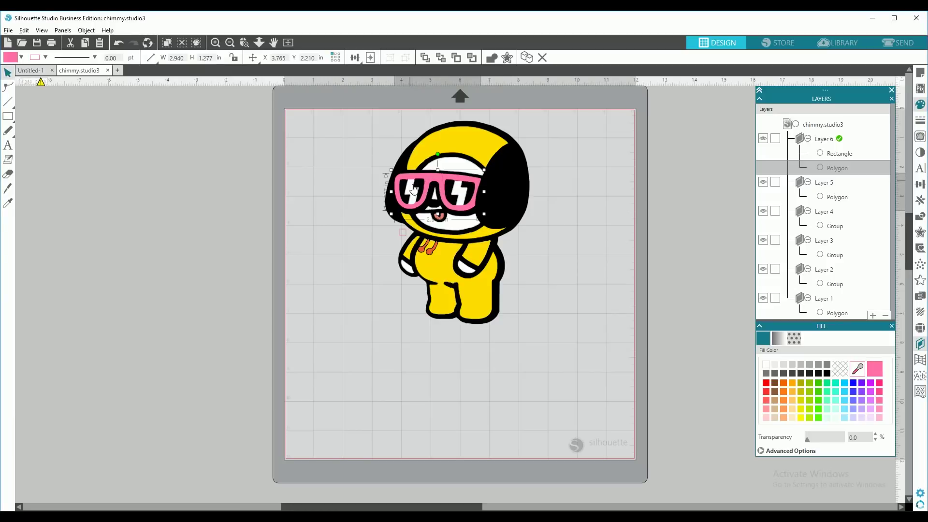
click(403, 232)
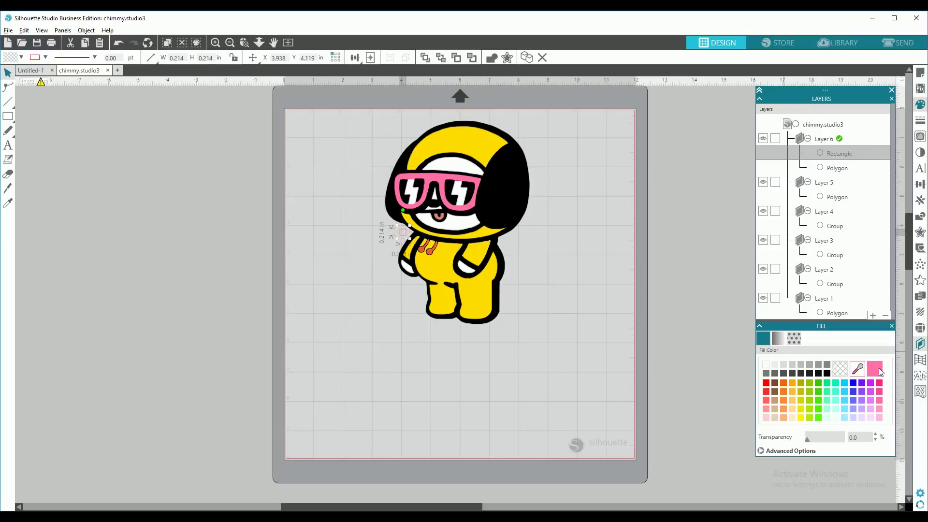
click(858, 371)
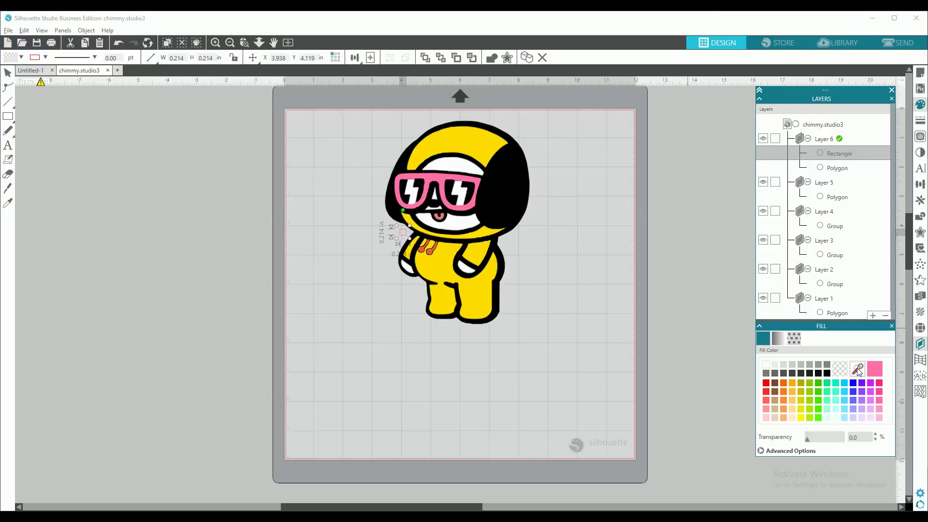
click(875, 375)
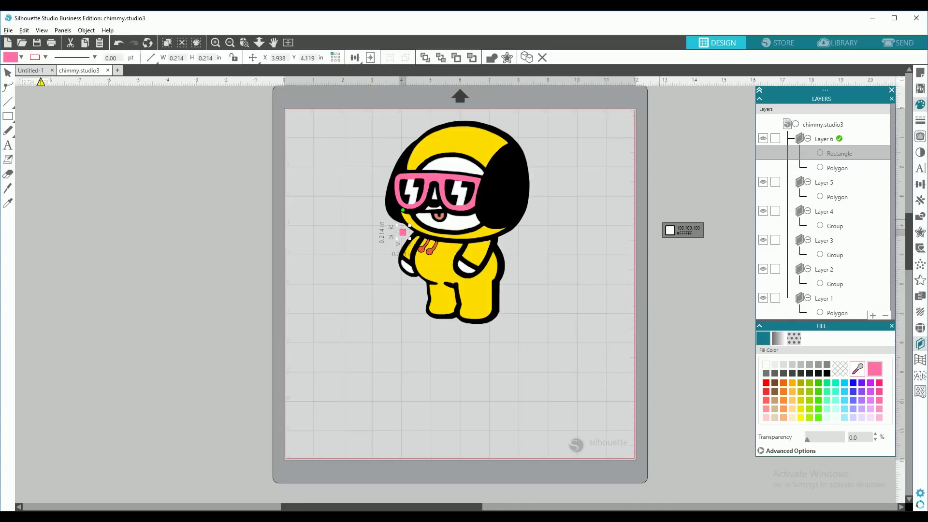
click(6, 73)
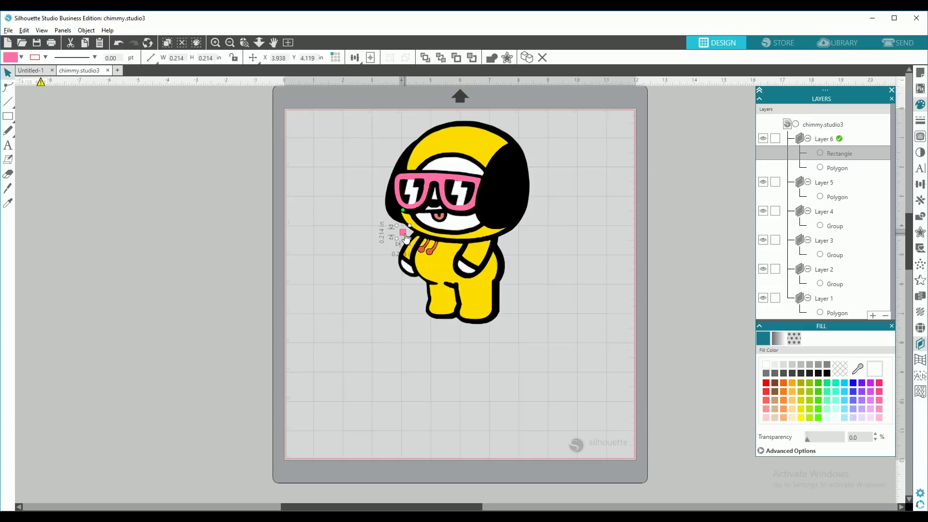
Copy the pink square and paste it into Layer 5, the tongue's layer
right_click(403, 235)
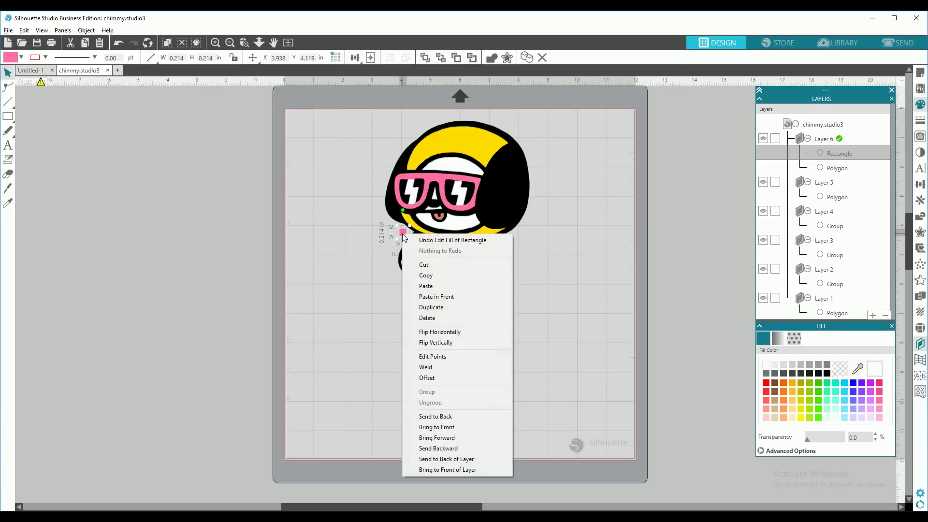
click(422, 275)
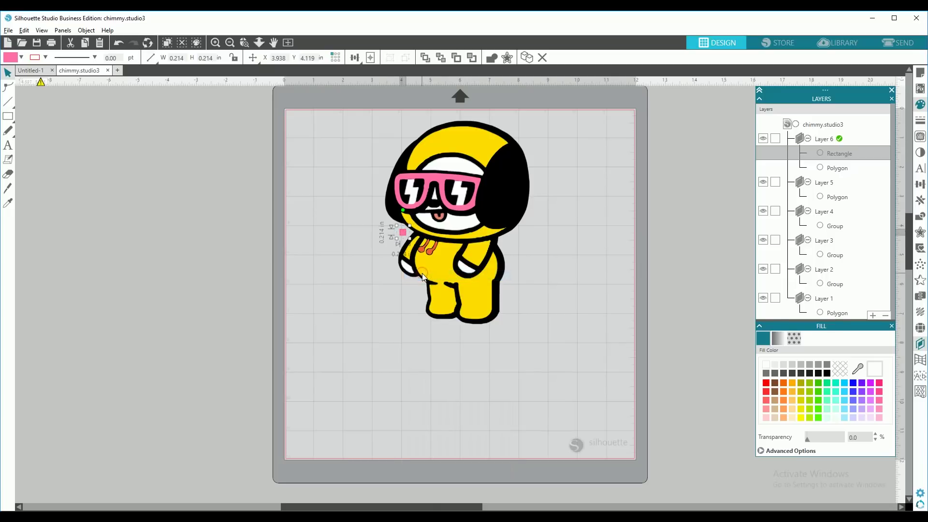
click(820, 183)
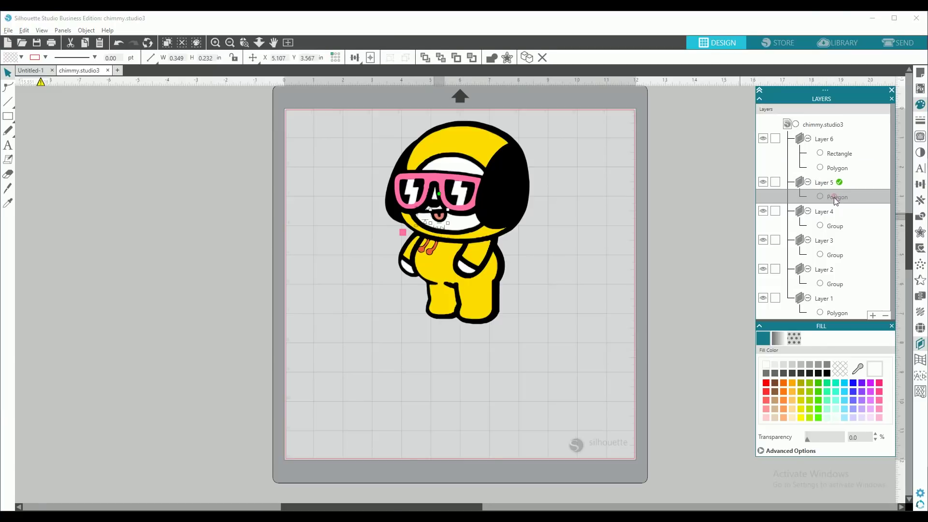
click(826, 183)
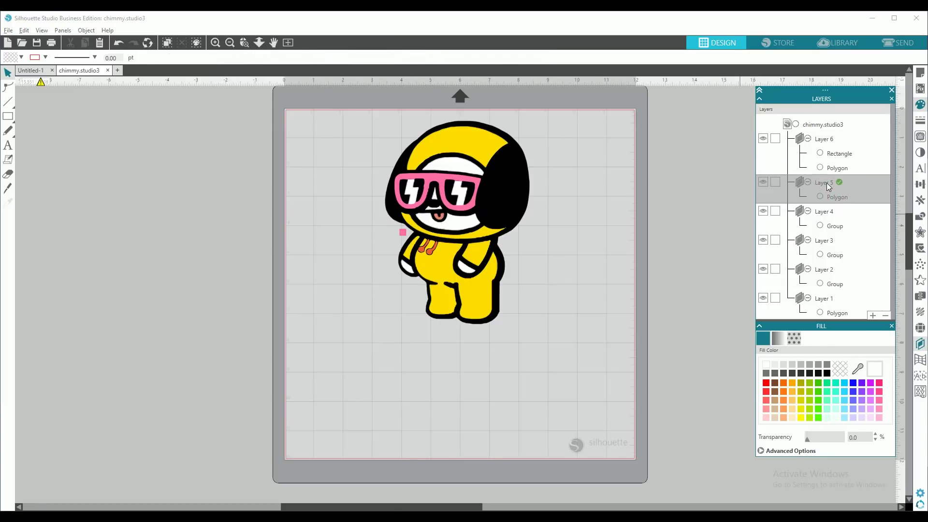
right_click(826, 183)
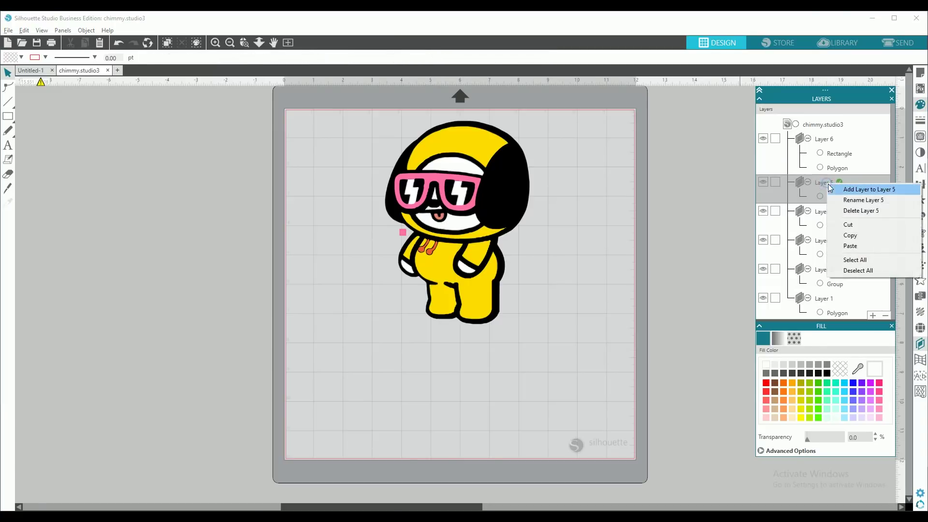
click(851, 246)
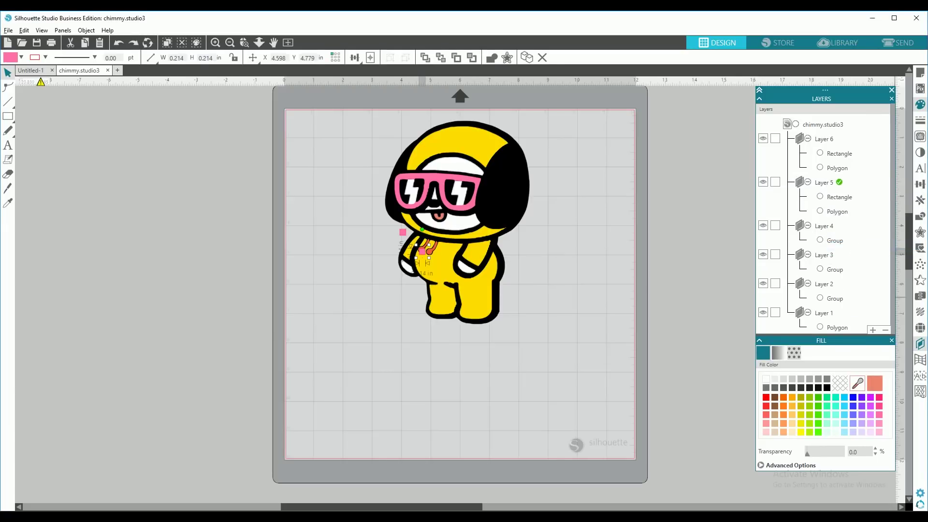
Fill the pasted Layer 5 square with the tongue's salmon color and line it up left of the pink square at X 3.592, Y 4.119 in
click(858, 384)
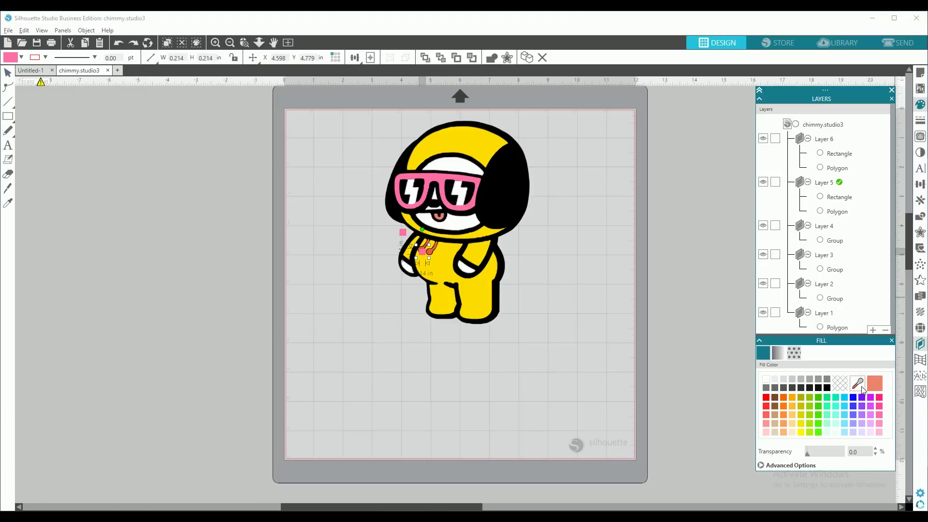
click(441, 214)
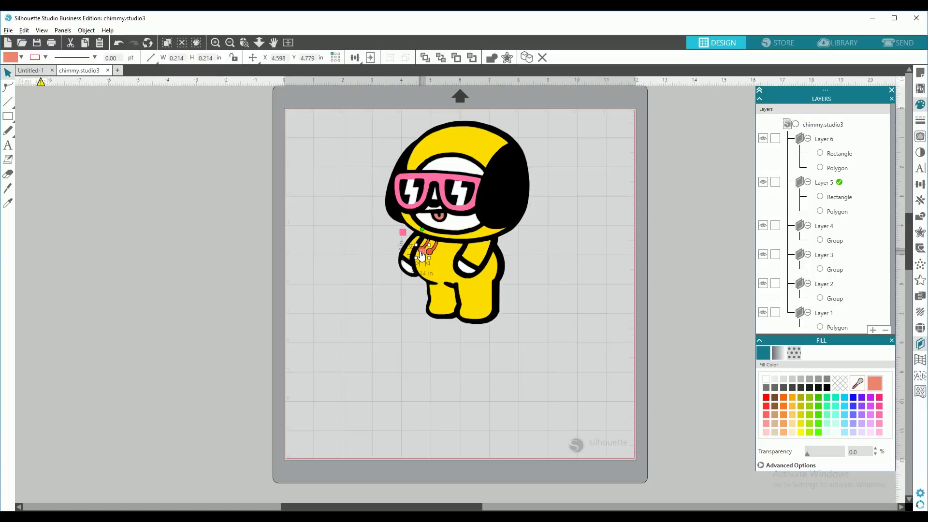
drag(425, 257, 397, 240)
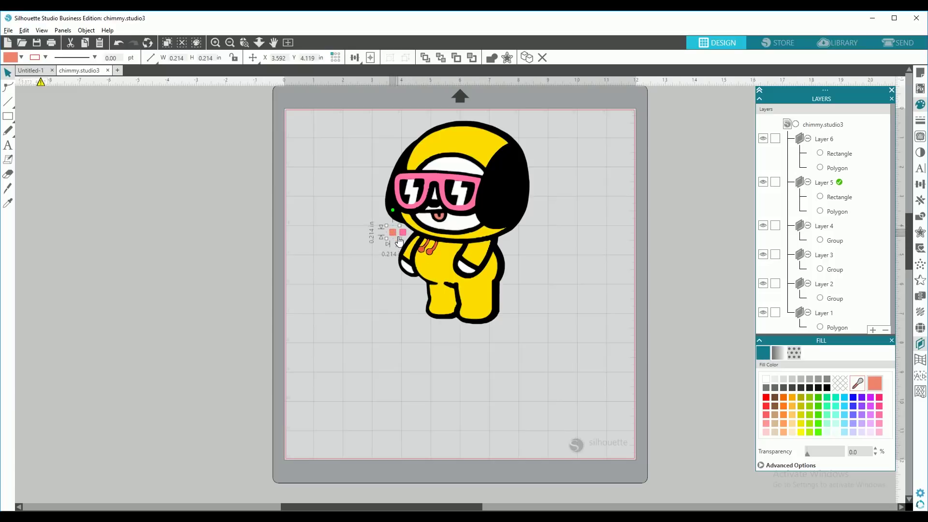
Paste another copy of the pink square into Layer 4, the drawstrings' layer
click(839, 226)
click(839, 235)
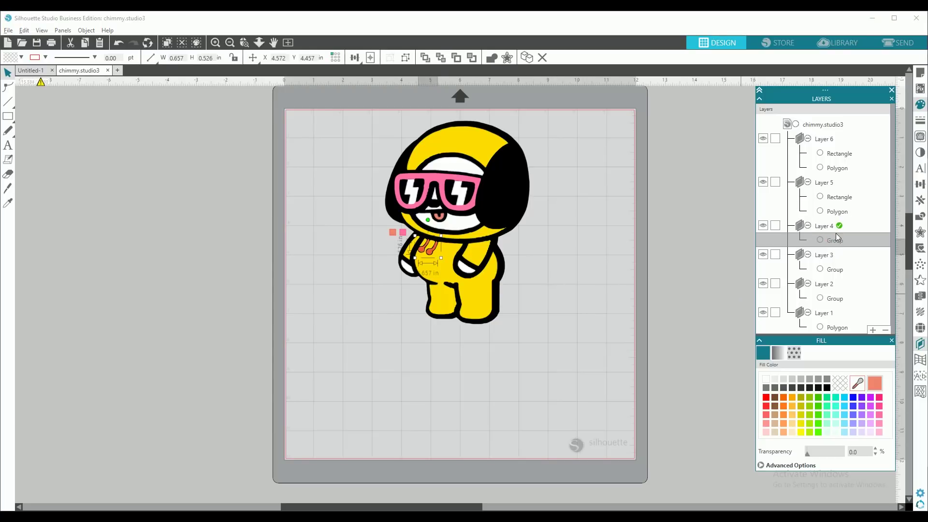
right_click(839, 238)
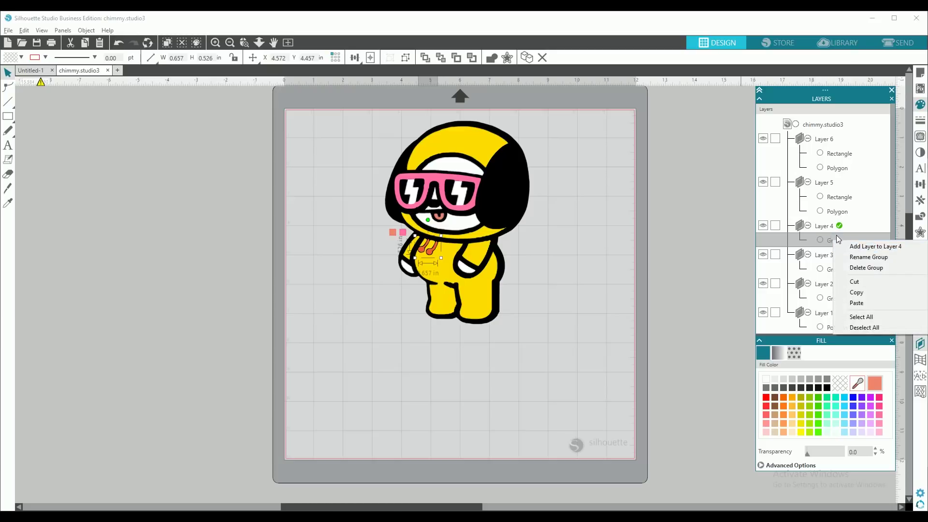
click(865, 303)
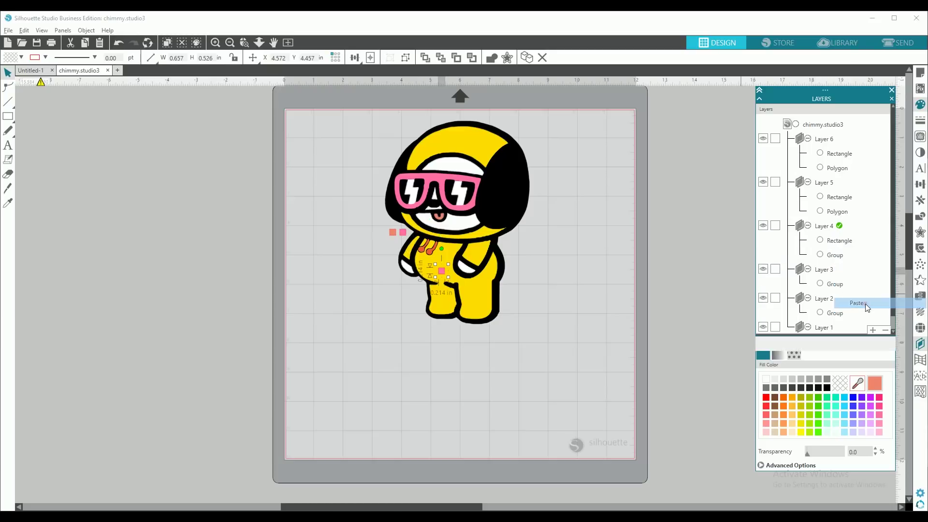
Fill the Layer 4 square with the drawstrings' sampled orange and place it left of the salmon square at X 3.196, Y 4.119 in
click(845, 245)
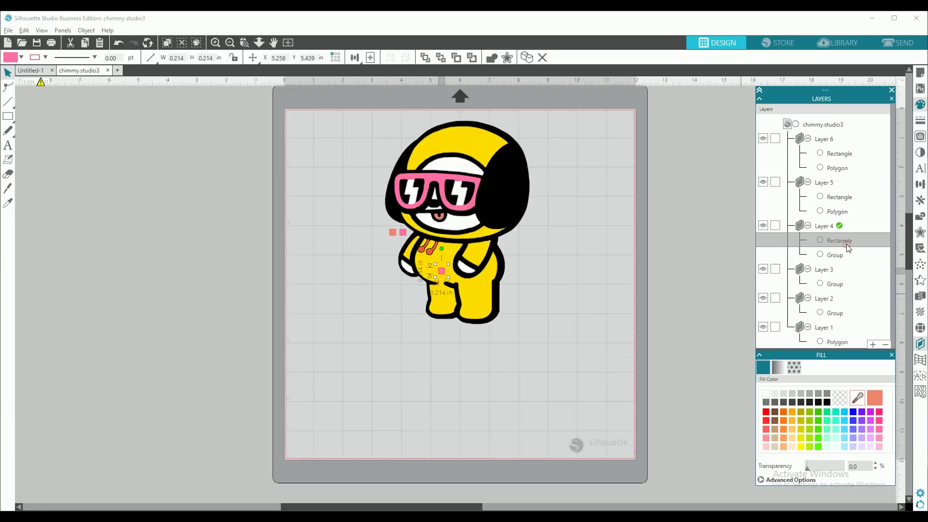
click(840, 256)
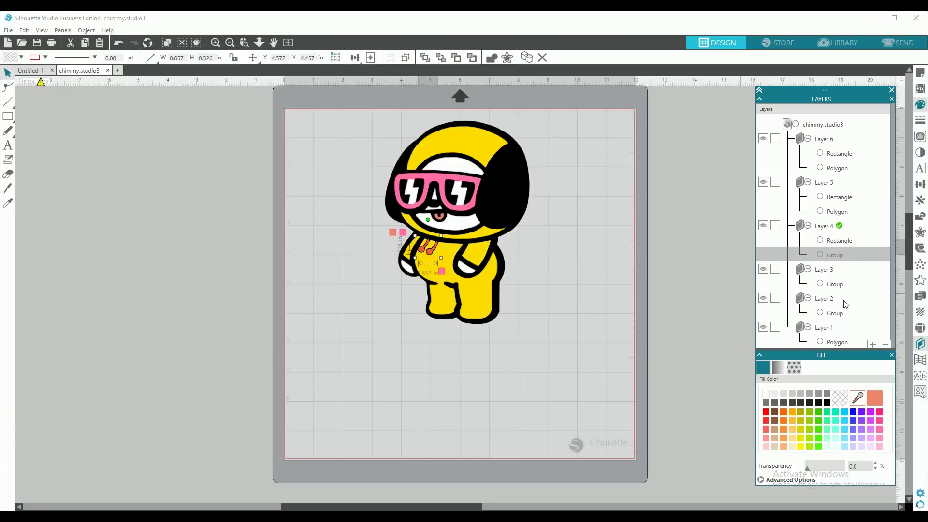
click(858, 399)
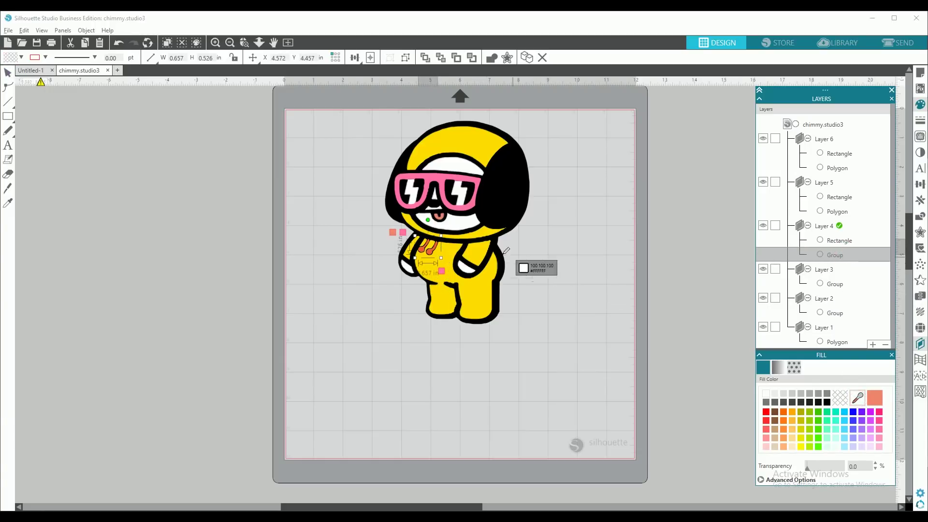
click(424, 246)
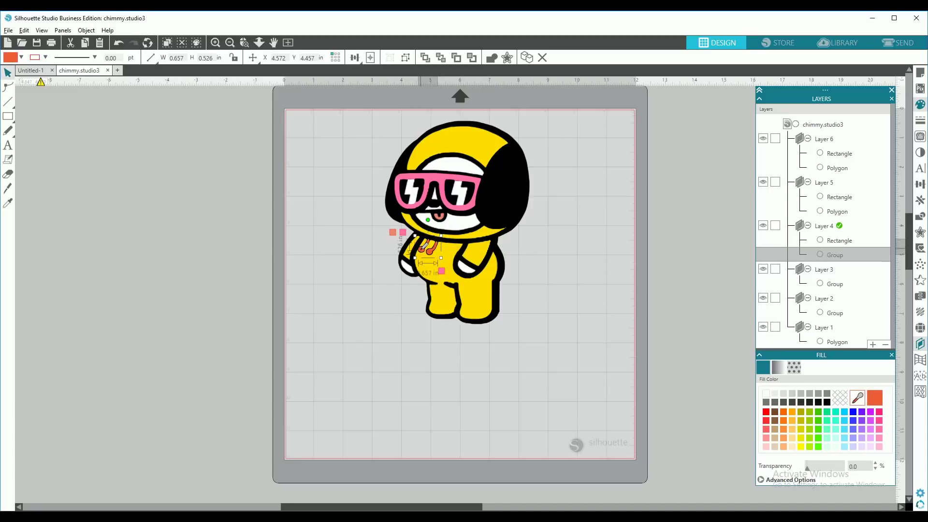
click(841, 241)
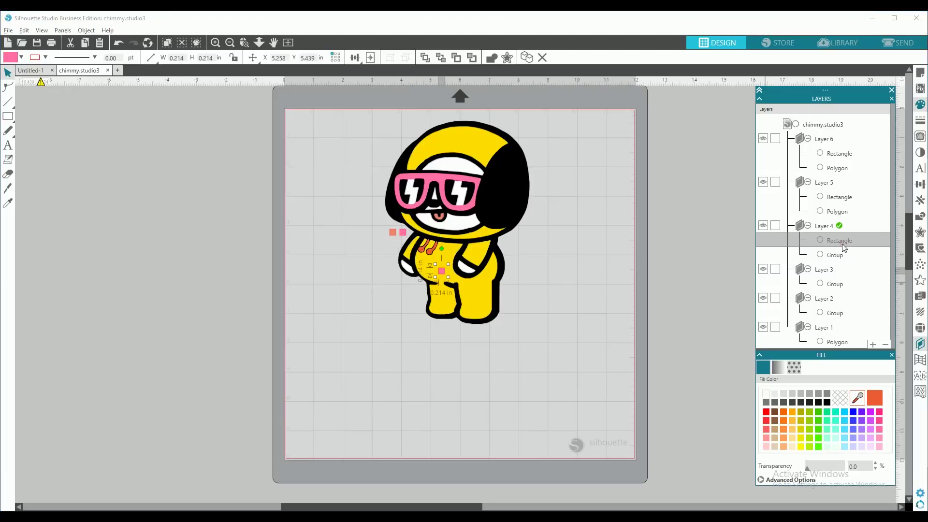
click(873, 399)
drag(443, 280, 383, 237)
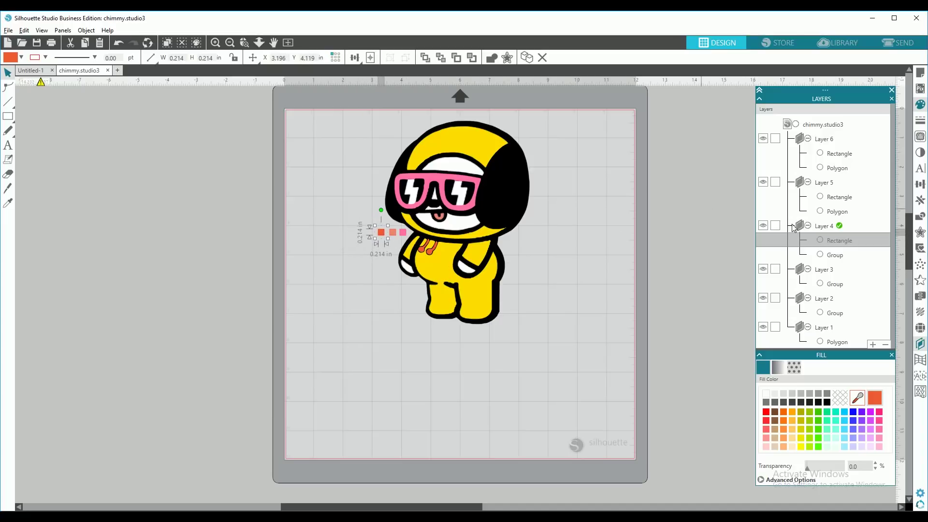
Paste another copy of the pink square into Layer 3, the yellow body's layer
click(825, 270)
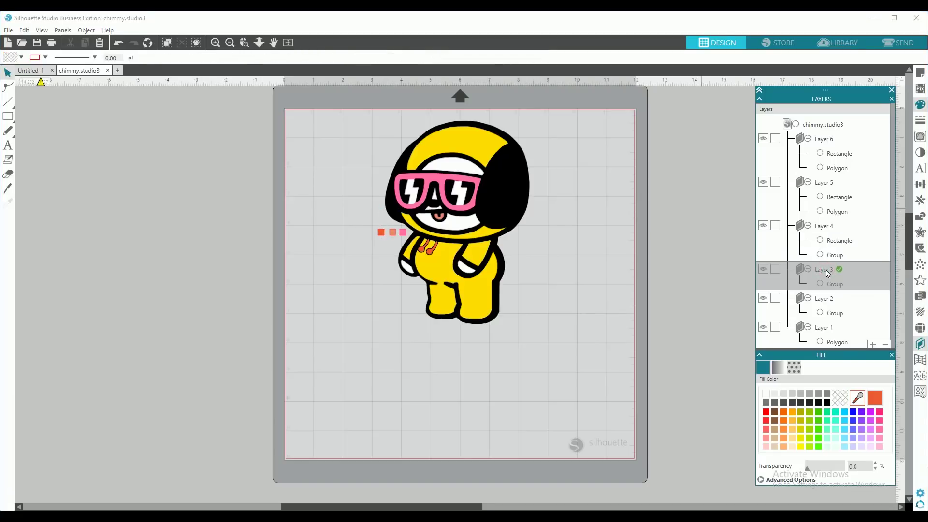
right_click(826, 268)
click(860, 332)
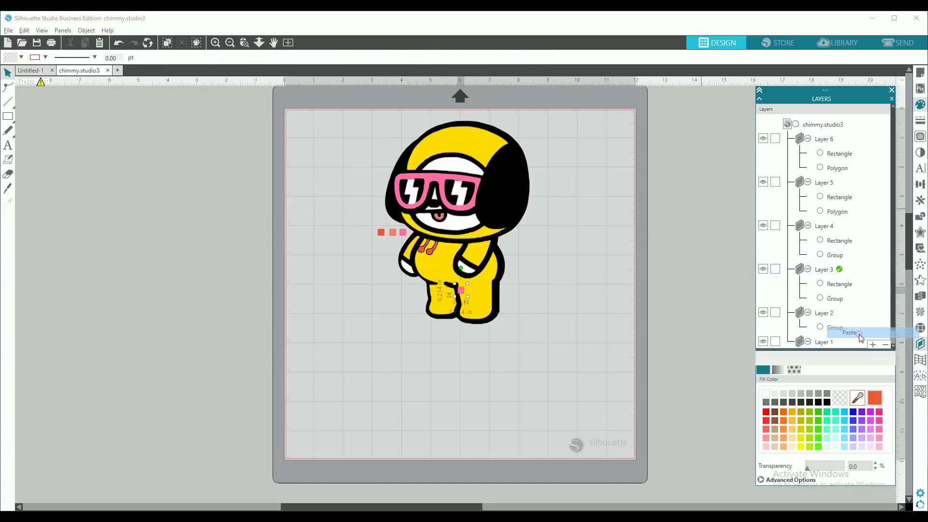
Fill the Layer 3 square with the body's sampled yellow, line it up left of the orange square and deselect it
click(847, 300)
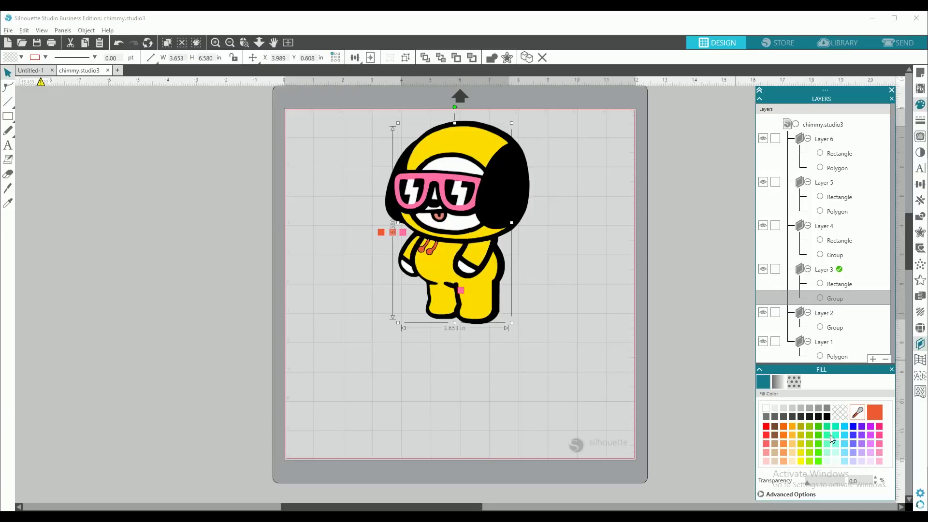
click(857, 412)
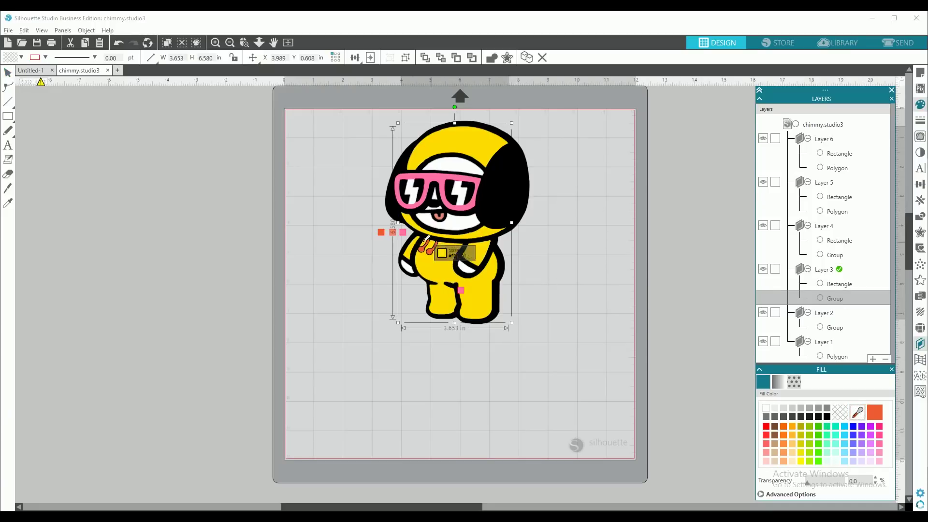
click(436, 264)
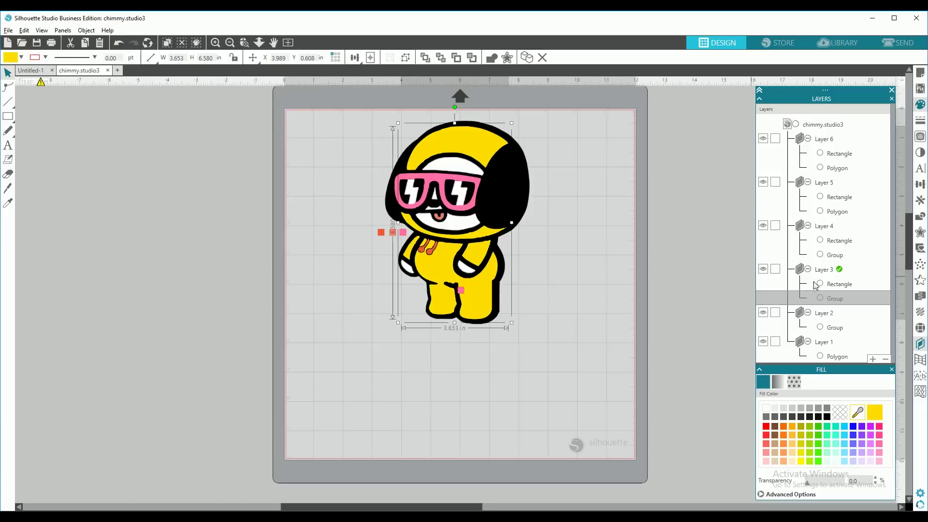
click(830, 282)
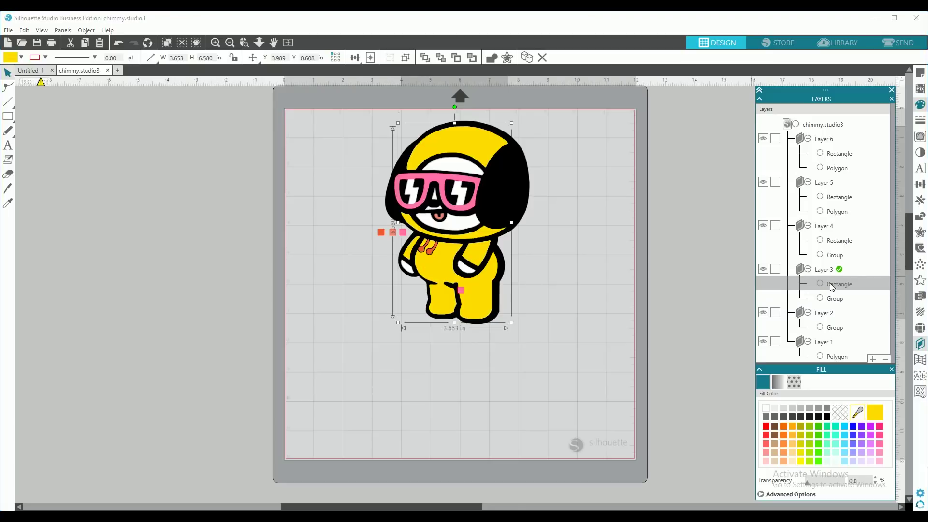
click(878, 416)
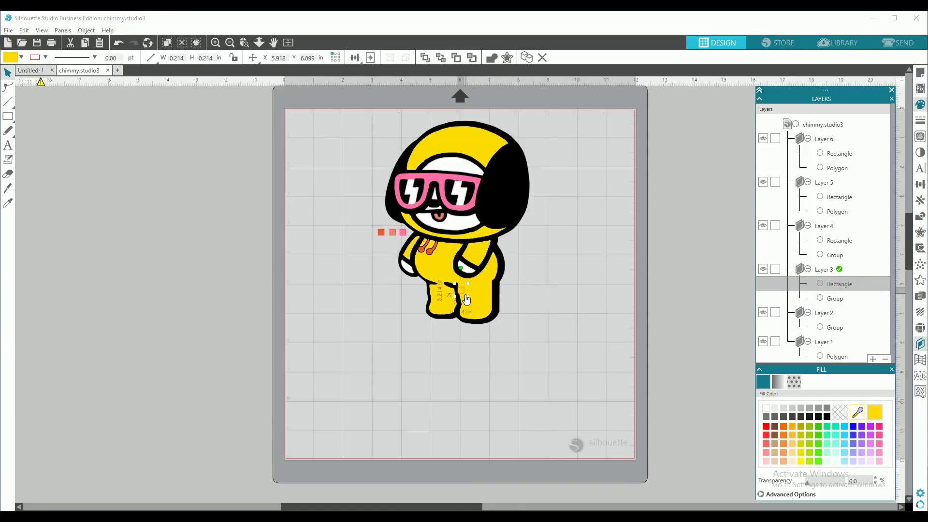
drag(463, 296, 373, 239)
key(Escape)
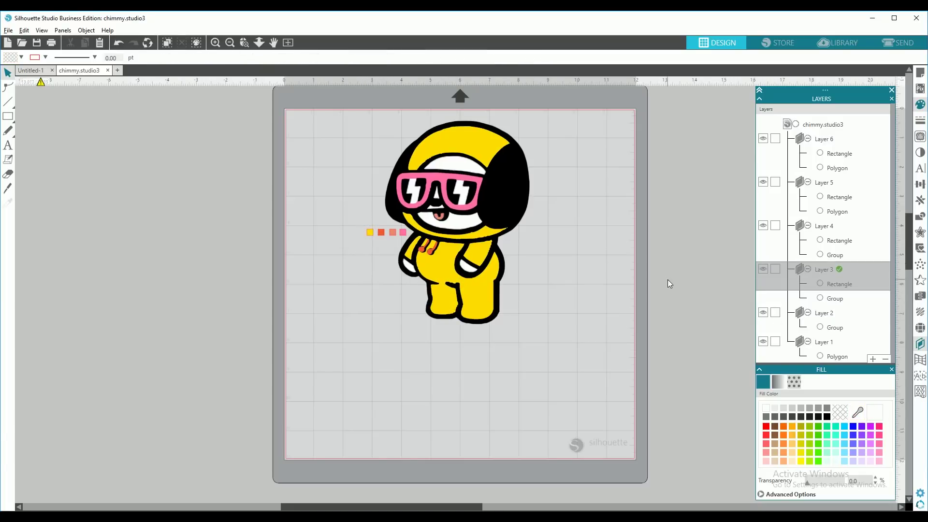
Paste another copy of the pink square into Layer 2, the layer of the white face and hands
click(808, 313)
click(819, 314)
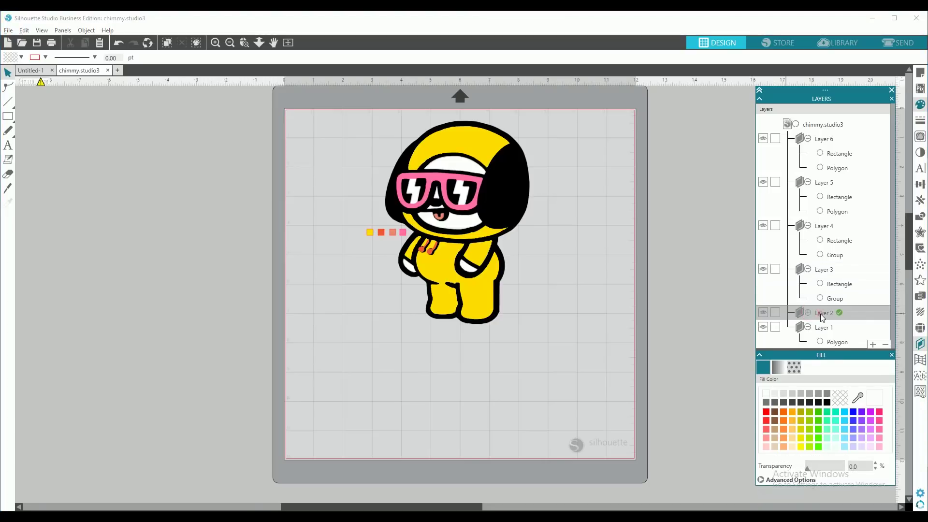
right_click(825, 316)
click(813, 314)
click(808, 313)
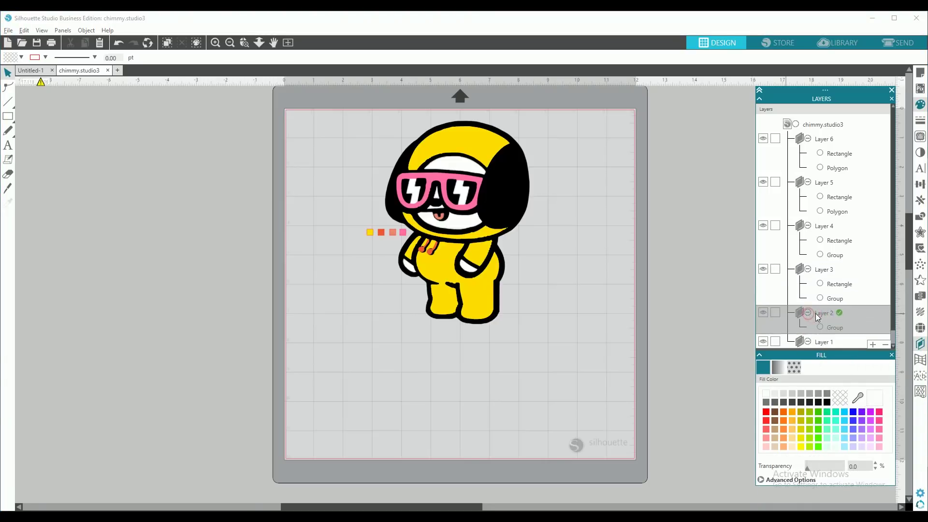
right_click(811, 313)
click(843, 378)
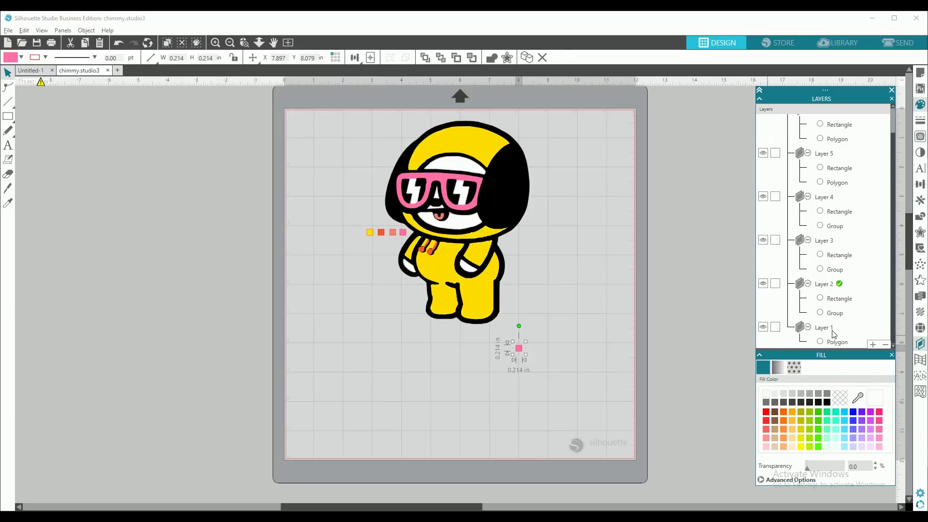
Fill the Layer 2 square with white and place it left of the yellow square at X 2.453, Y 4.152 in
scroll(840, 312, down, 2)
click(839, 314)
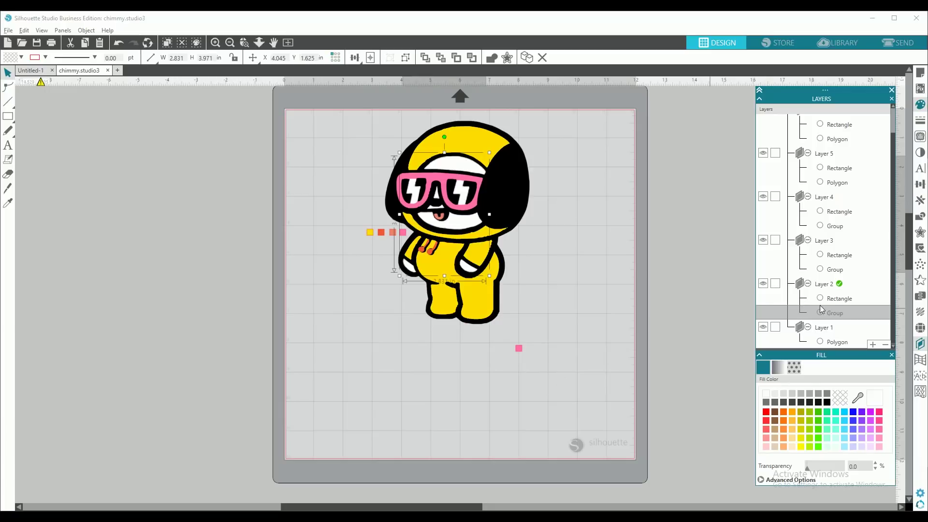
click(836, 299)
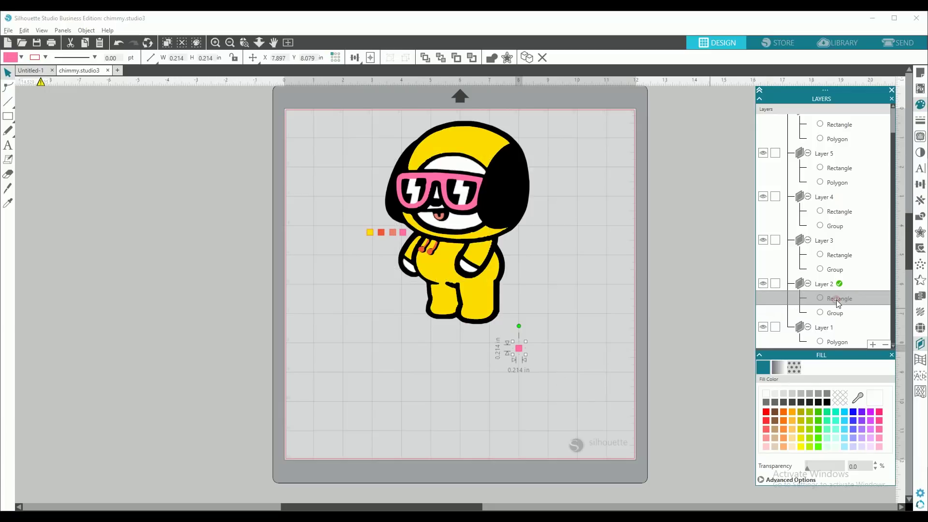
click(767, 394)
drag(523, 350, 362, 237)
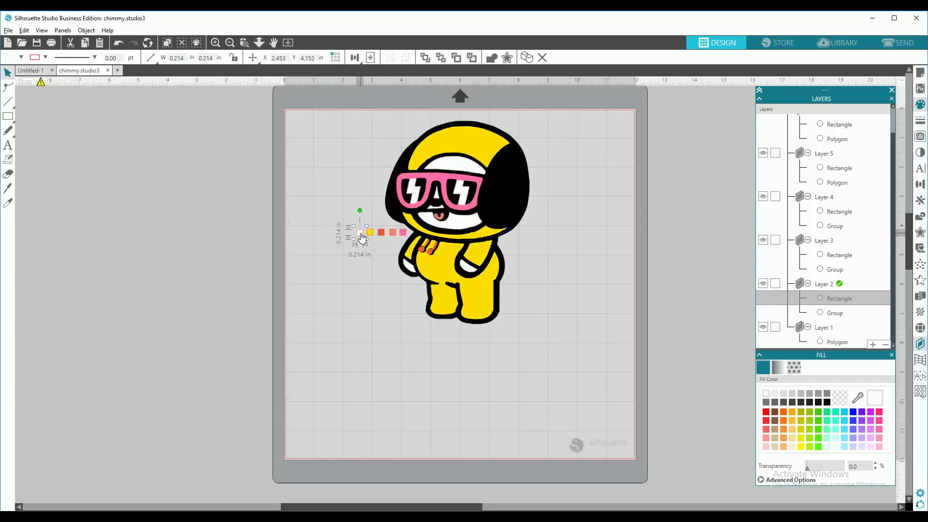
Paste another copy of the pink square into Layer 1, the black outline's layer
click(824, 328)
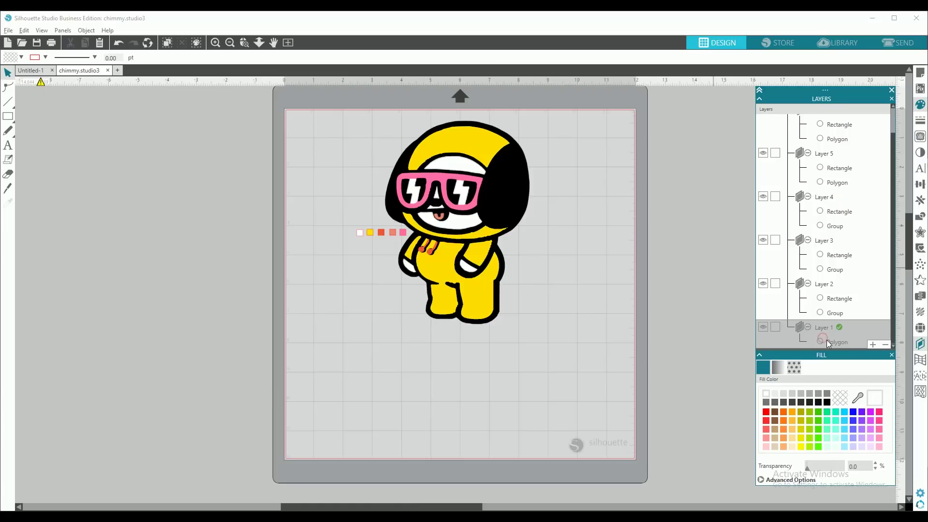
click(827, 340)
right_click(828, 341)
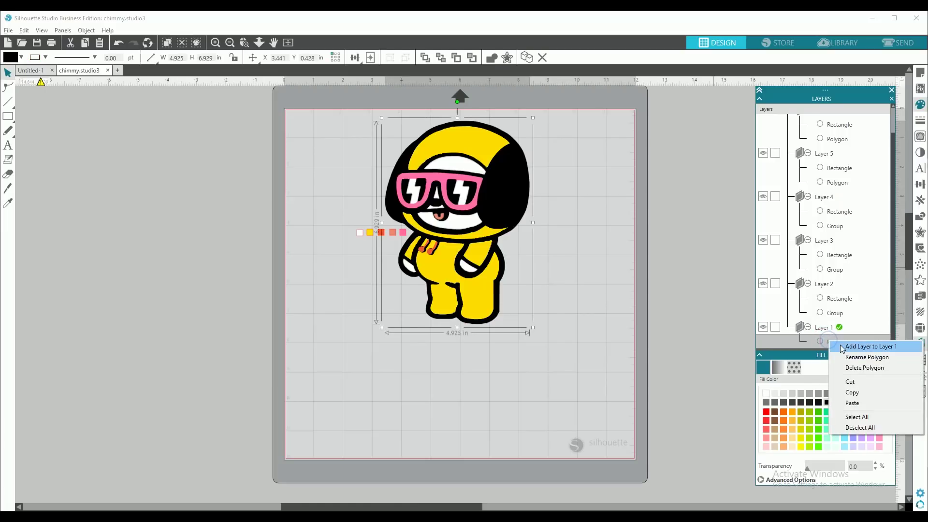
click(854, 401)
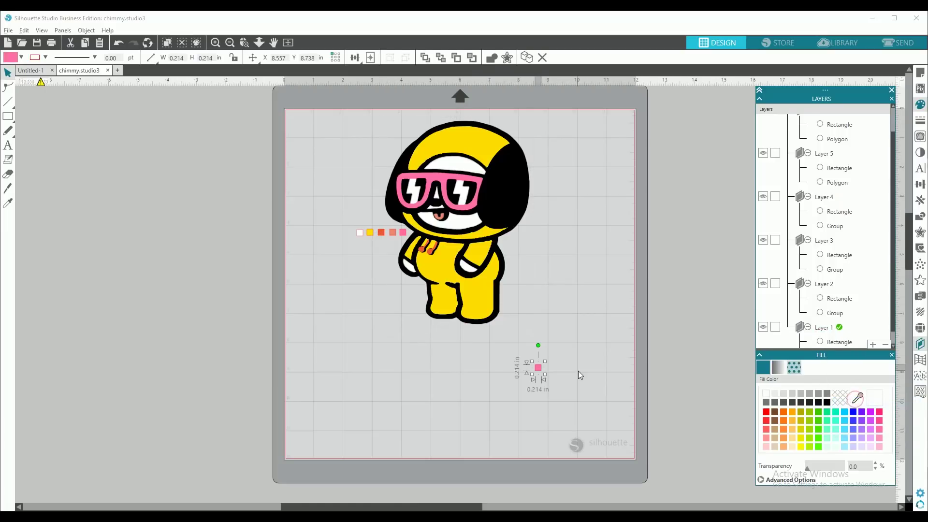
Fill the Layer 1 square with black and place it left of the white square at X 2.041, Y 4.152 in
scroll(831, 314, down, 1)
click(837, 341)
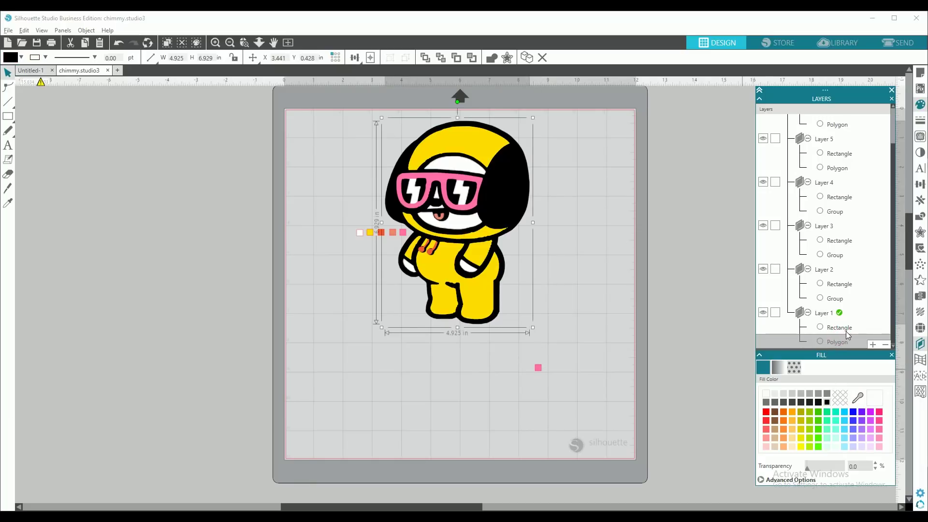
click(847, 329)
click(830, 405)
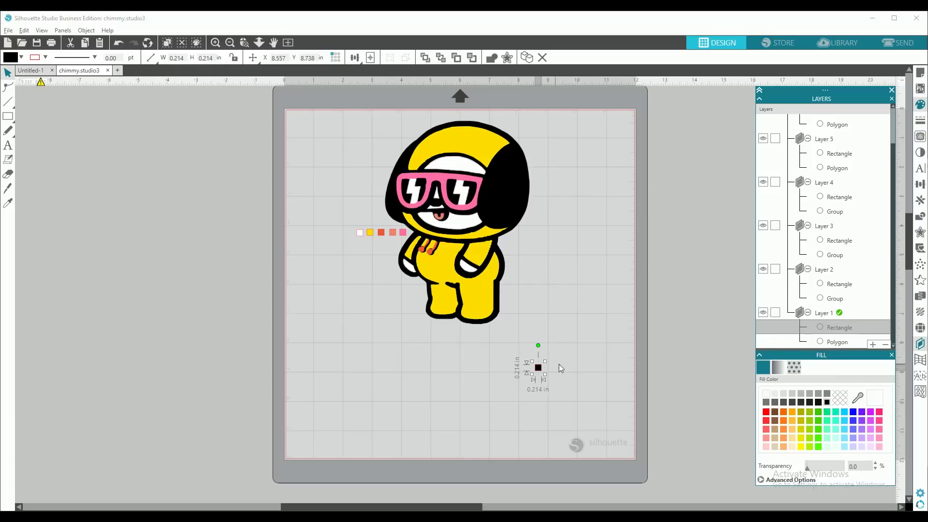
drag(541, 375, 350, 241)
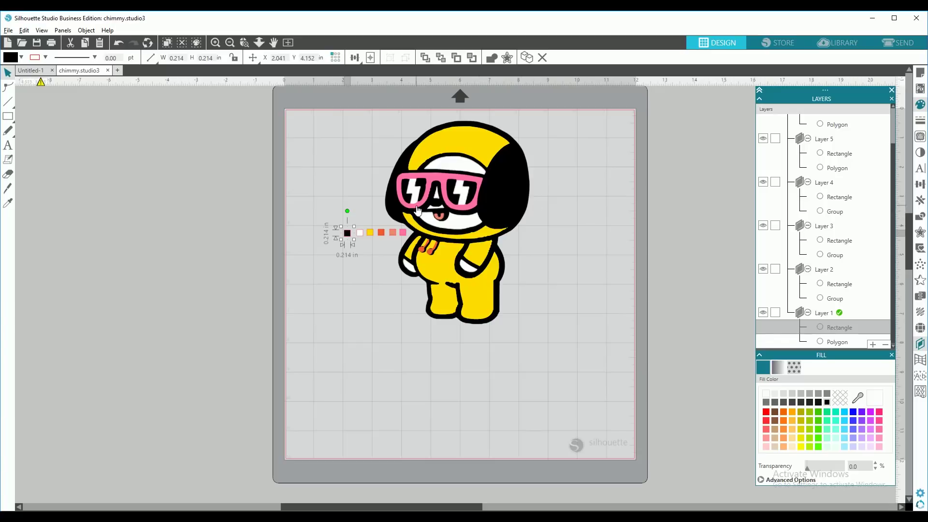
Close the fill settings and open the alignment settings for arranging the row of squares
scroll(822, 308, up, 2)
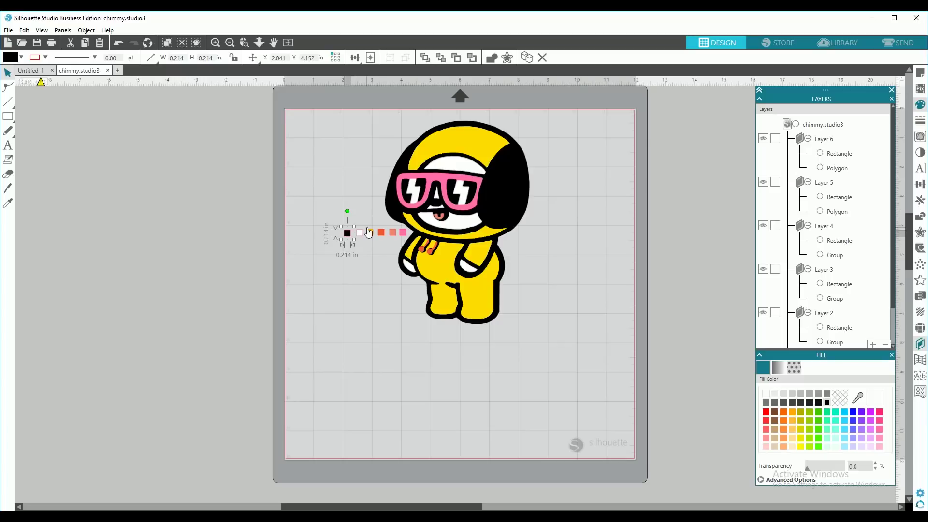
click(892, 355)
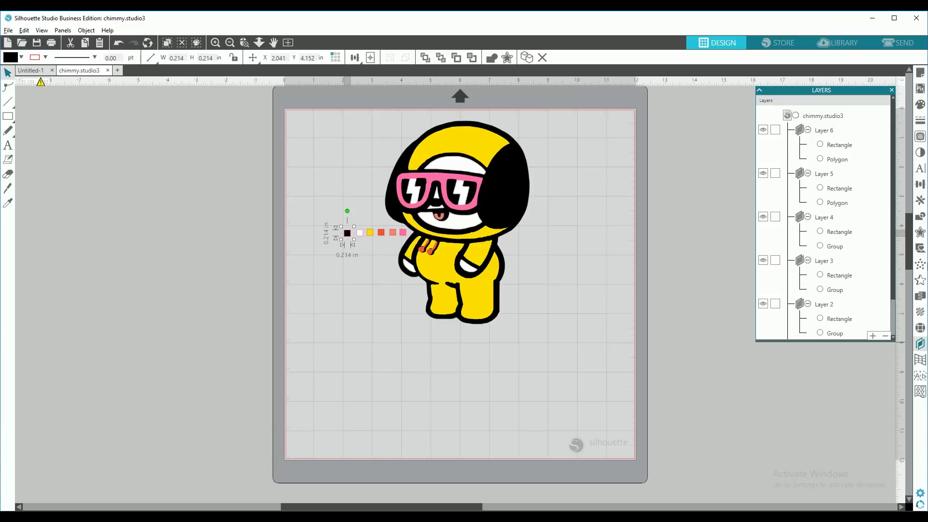
click(920, 184)
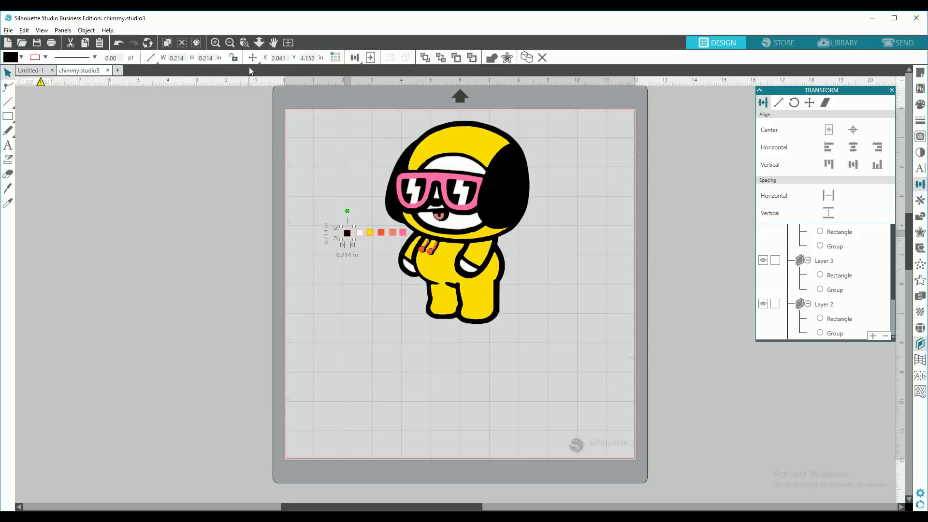
click(215, 43)
click(215, 42)
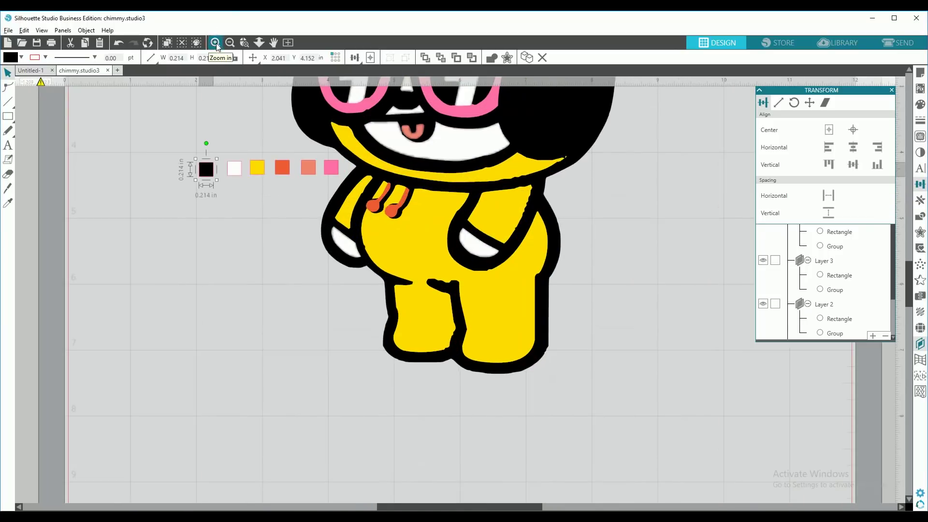
scroll(218, 226, up, 3)
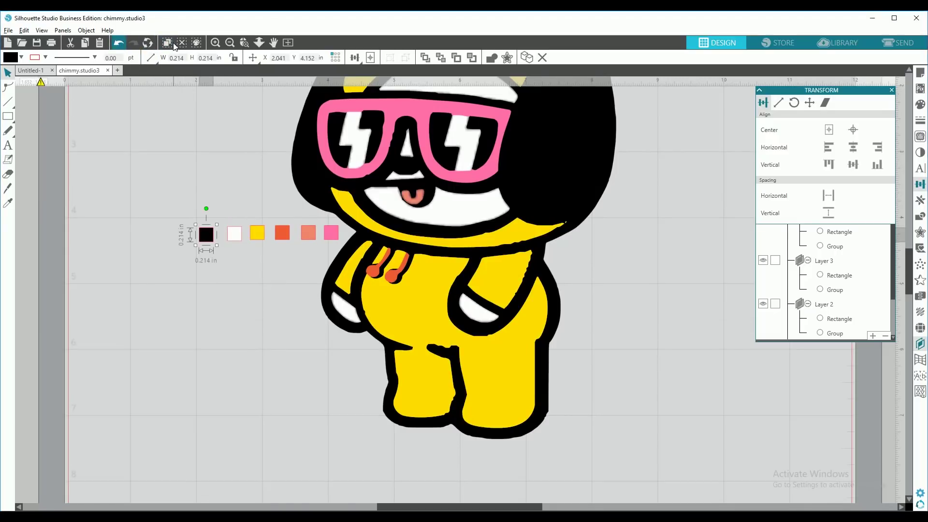
click(165, 216)
drag(178, 209, 295, 235)
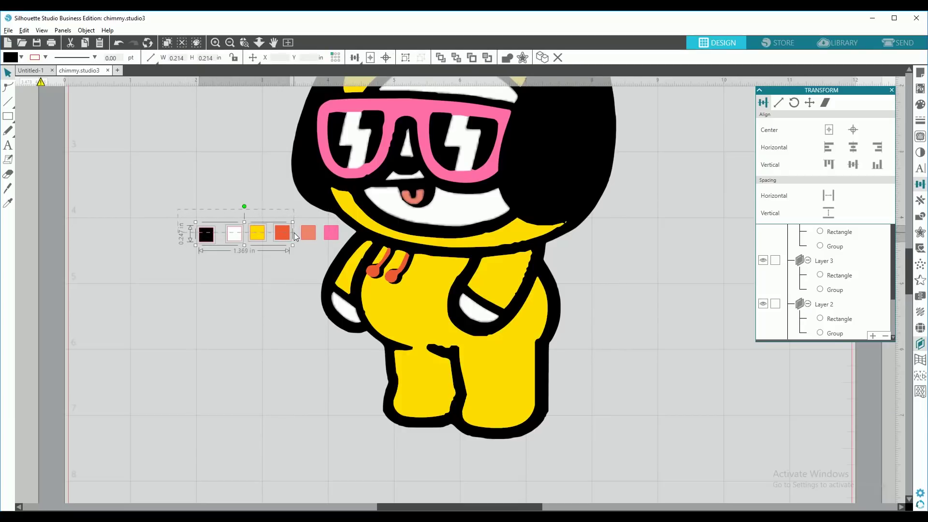
drag(295, 235, 338, 245)
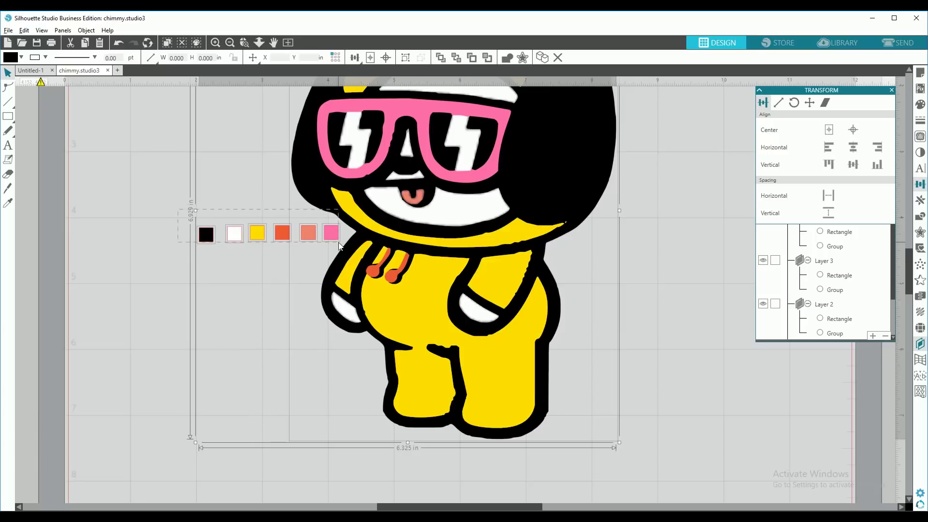
drag(340, 247, 340, 247)
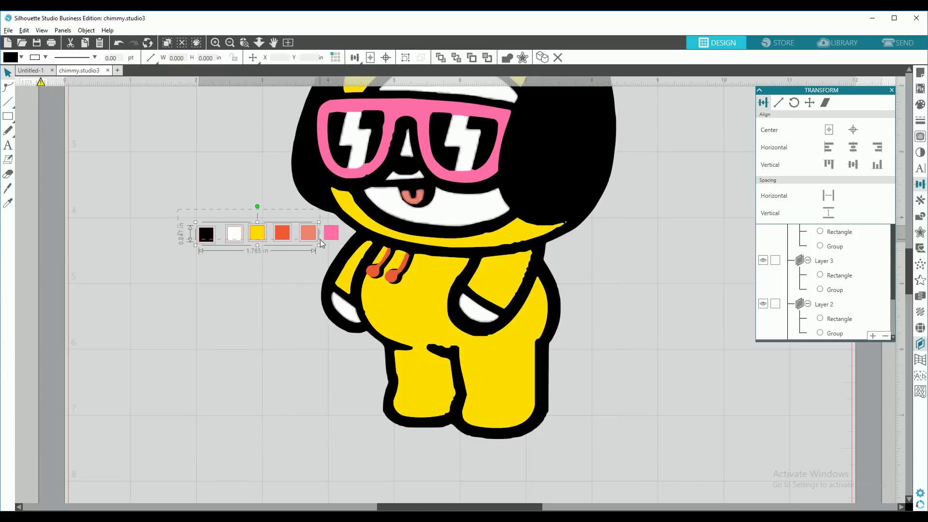
Stack all six colored squares by aligning their centers and middles, and place the stack beside the character at X 3.965, Y 4.136 in
click(211, 238)
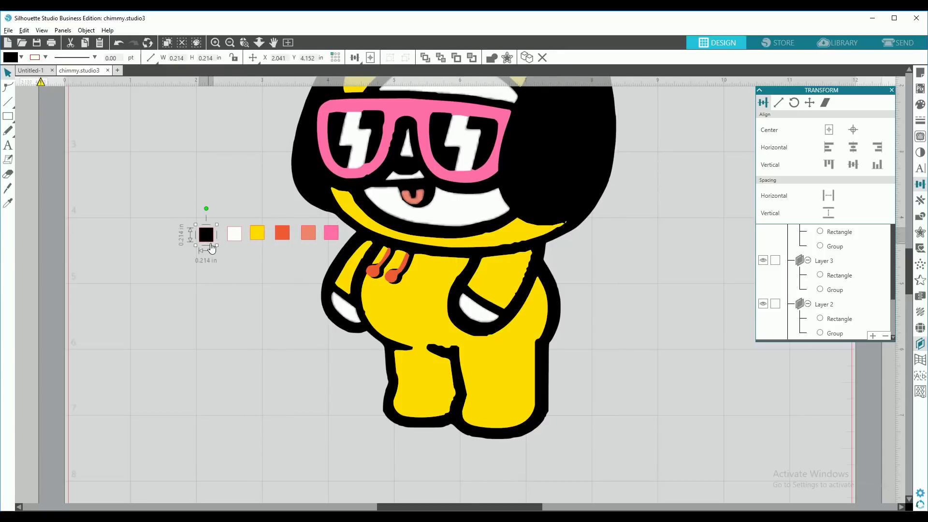
shift+click(235, 240)
shift+click(257, 235)
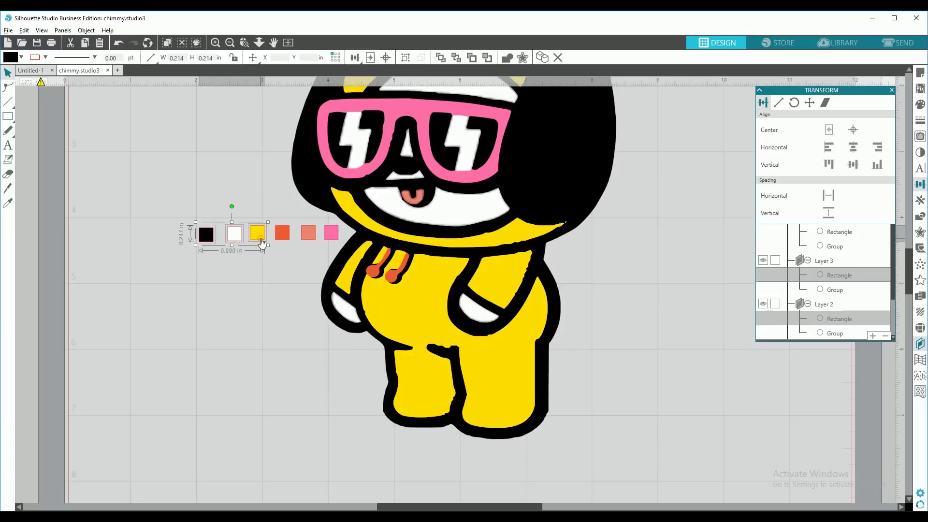
shift+click(284, 235)
shift+click(309, 239)
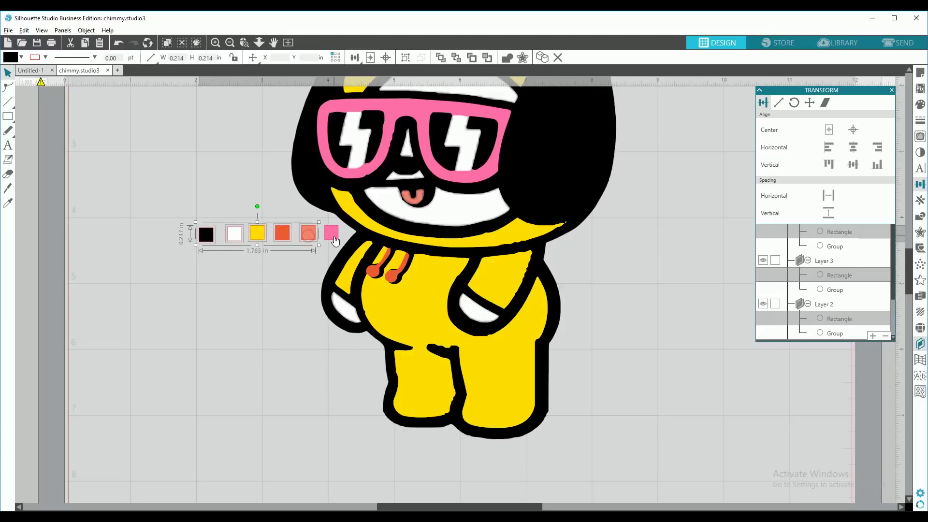
shift+click(332, 234)
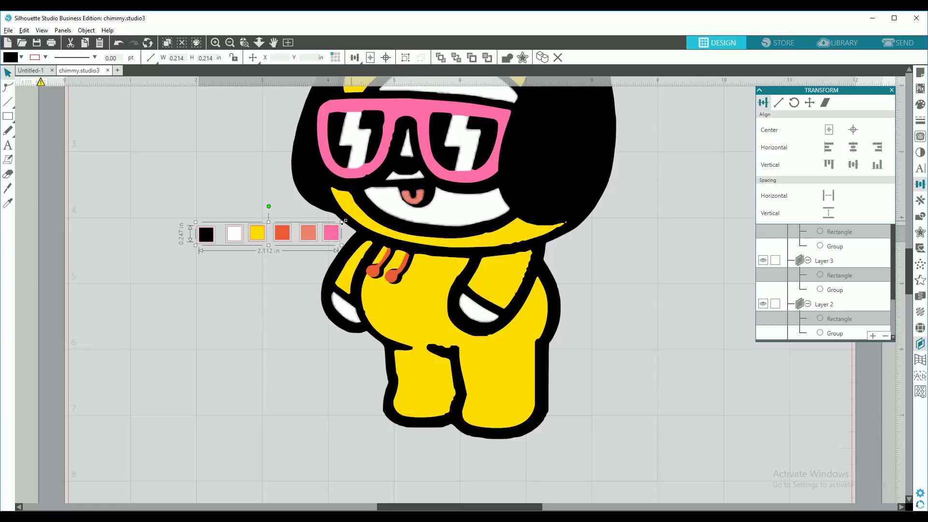
click(854, 150)
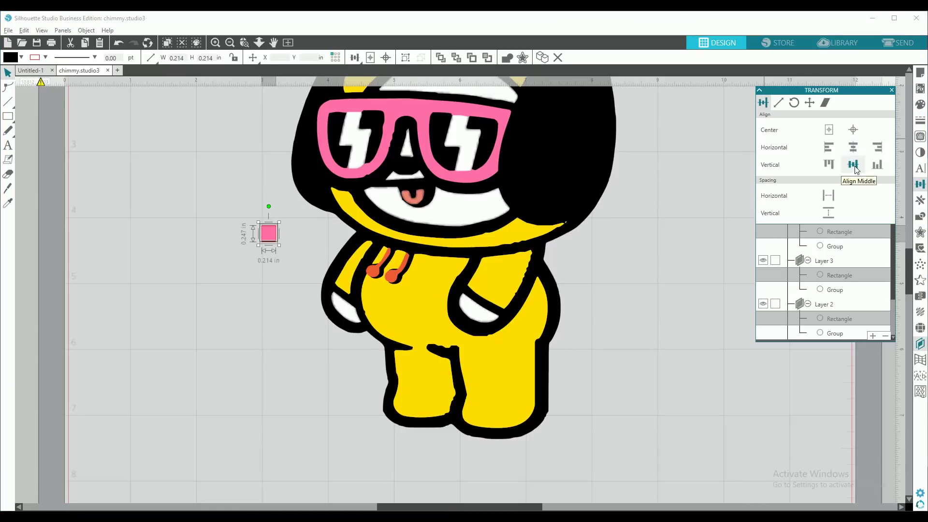
click(854, 165)
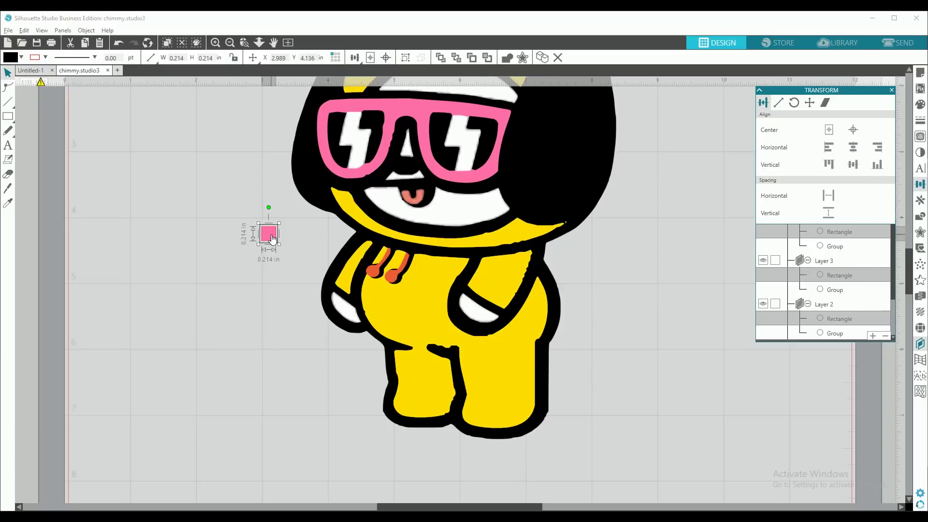
drag(272, 238, 336, 238)
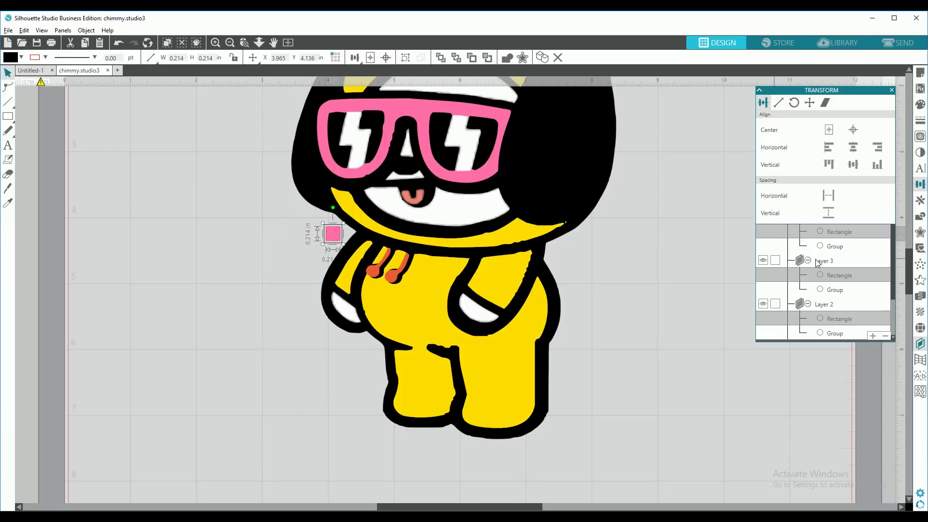
click(119, 44)
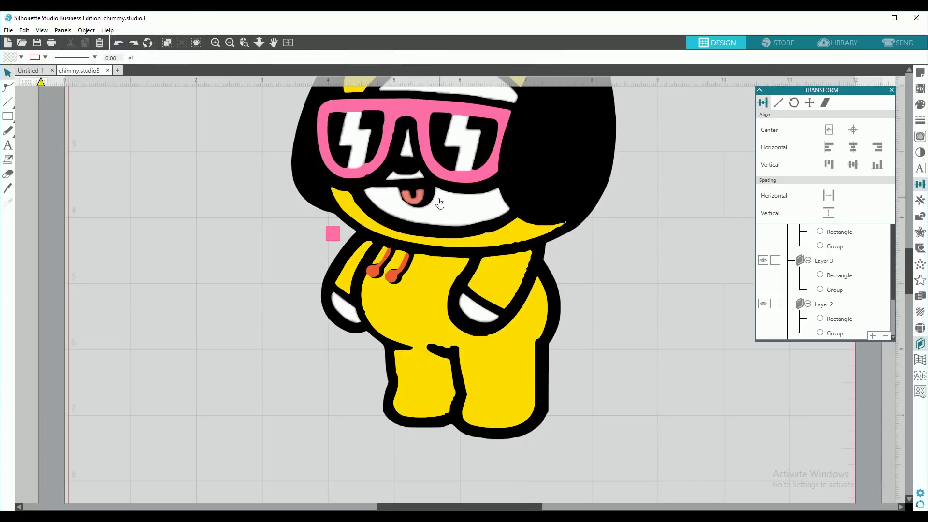
Nudge the tongue to X 5.151 in and shift the orange drawstrings slightly right so both fit their outlines
click(423, 199)
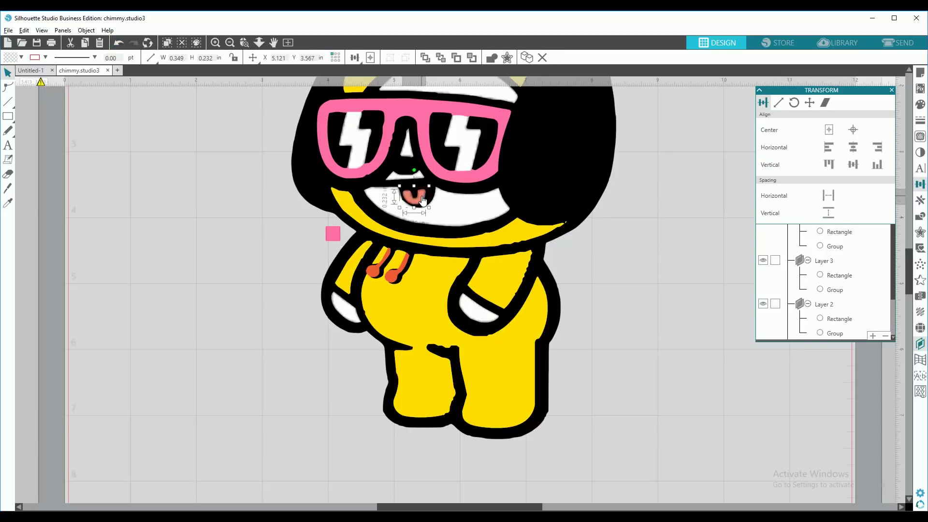
drag(424, 199, 424, 200)
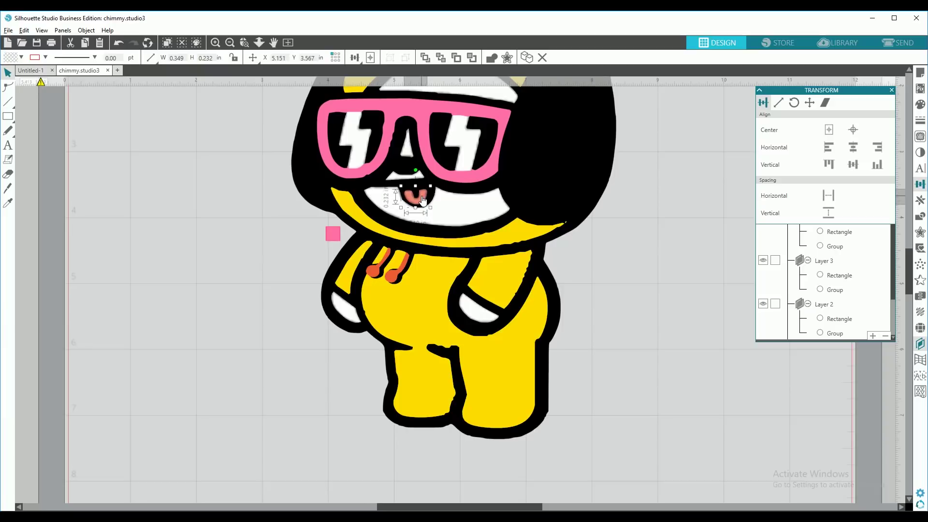
click(394, 286)
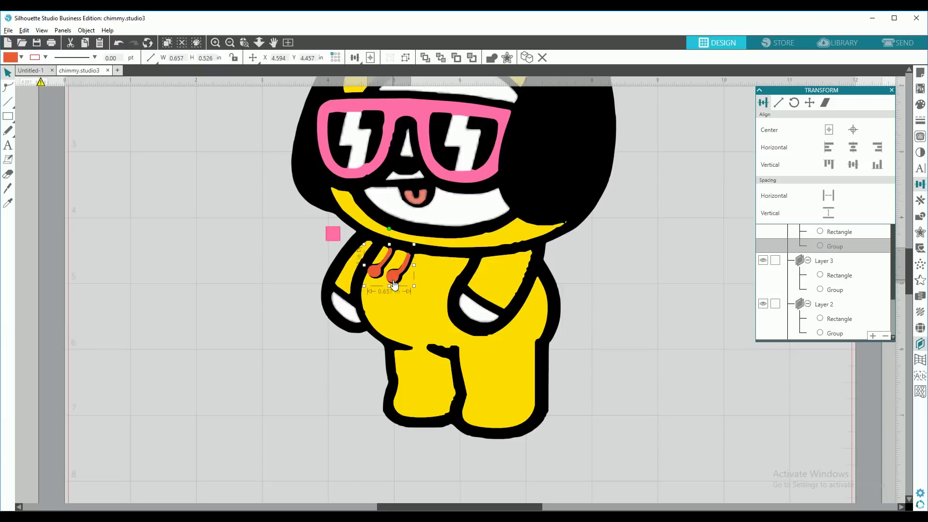
drag(394, 285, 395, 285)
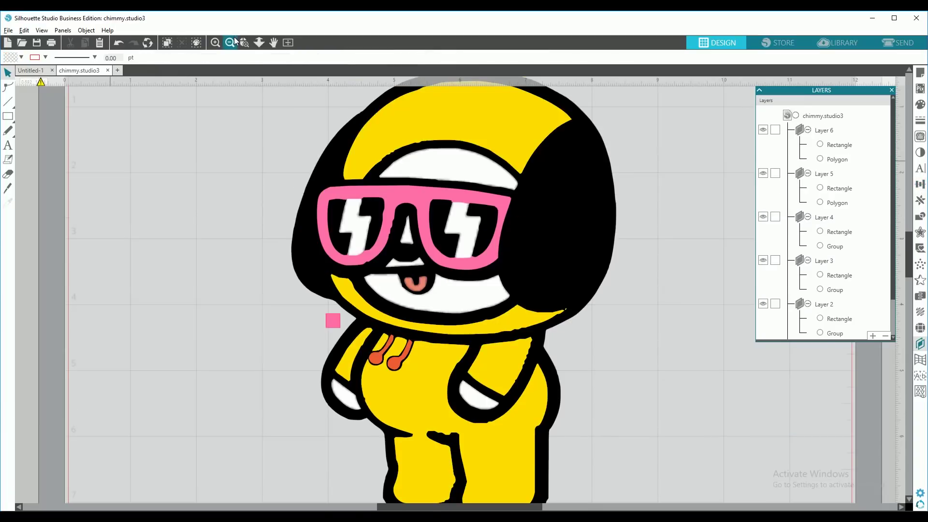
Group the Layer 6 alignment square with the pink glasses
click(230, 43)
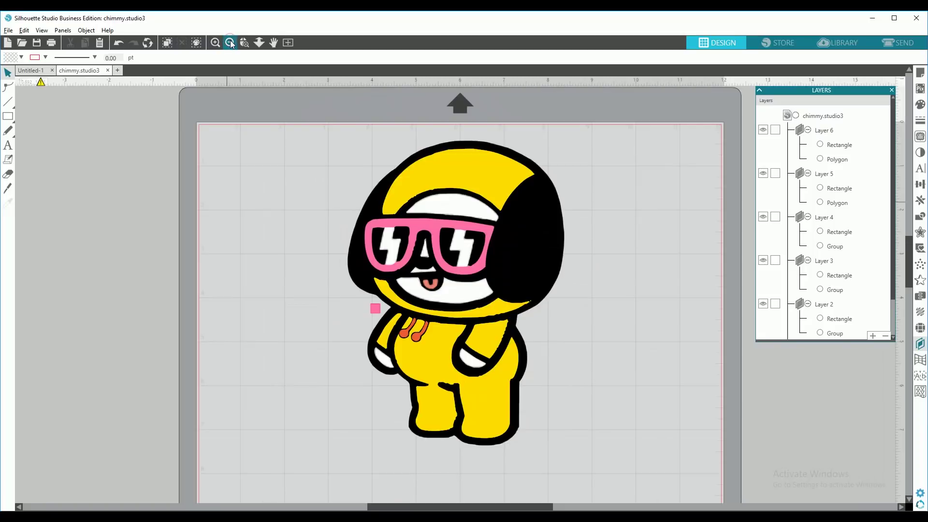
click(230, 43)
scroll(505, 403, down, 1)
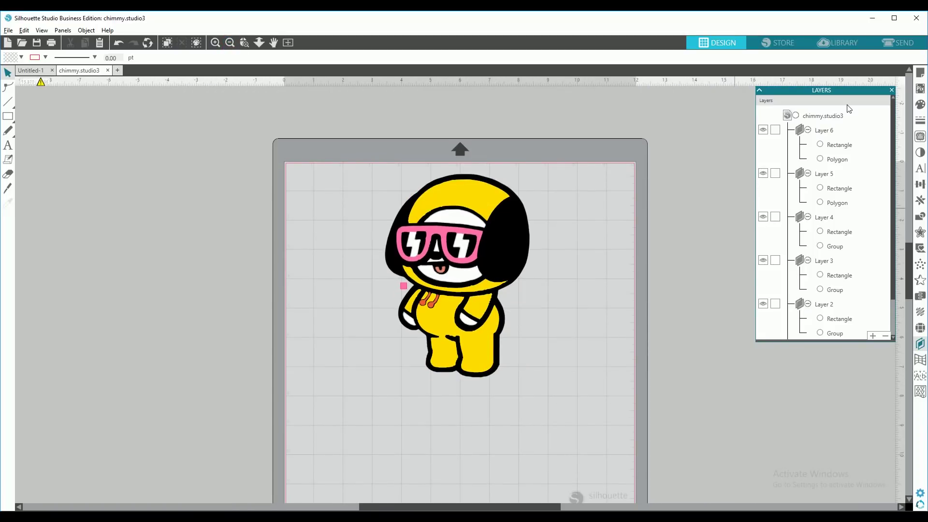
drag(824, 131, 829, 139)
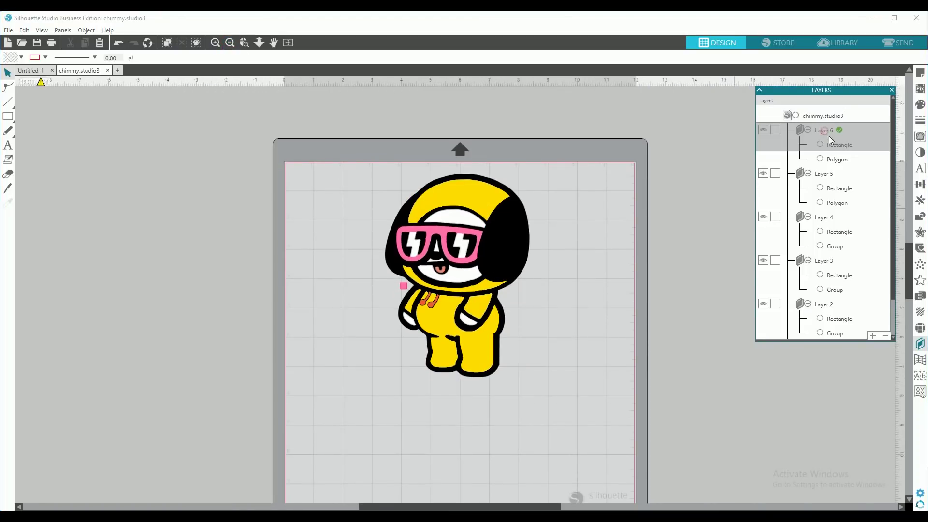
click(832, 144)
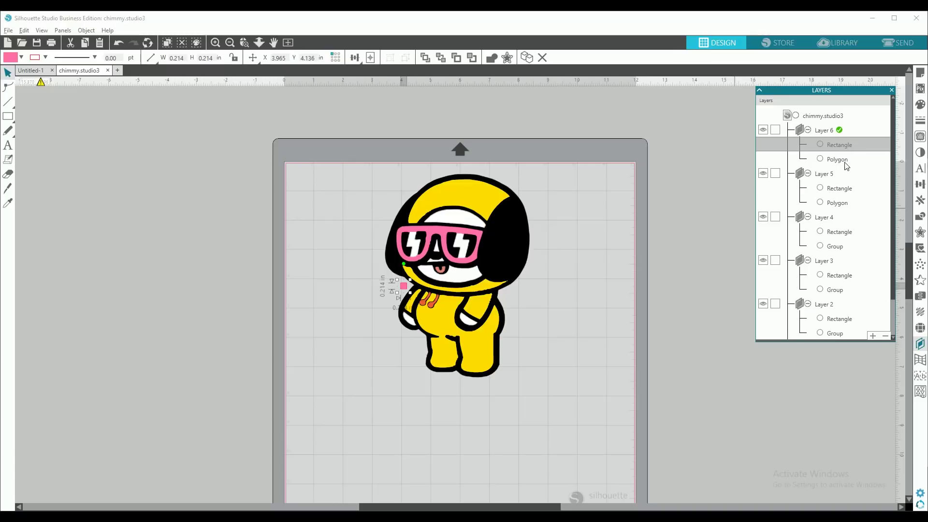
shift+click(845, 163)
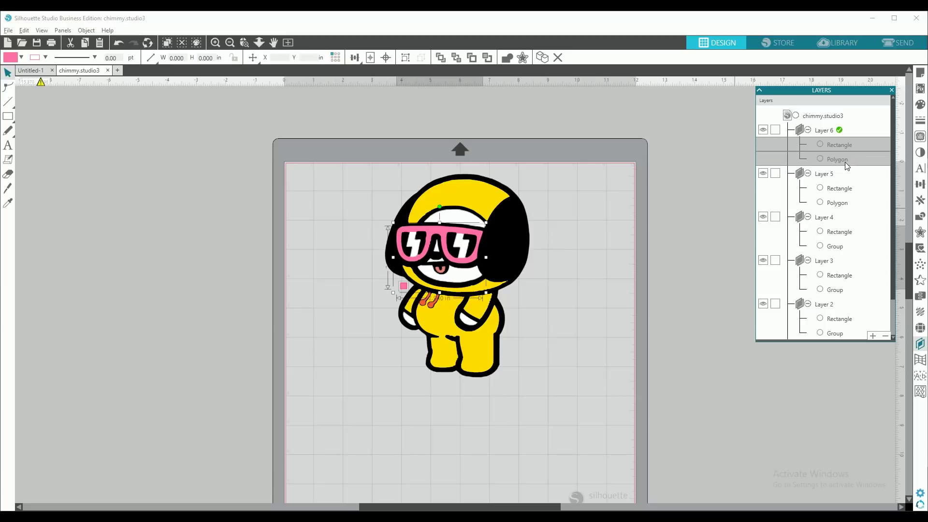
right_click(469, 247)
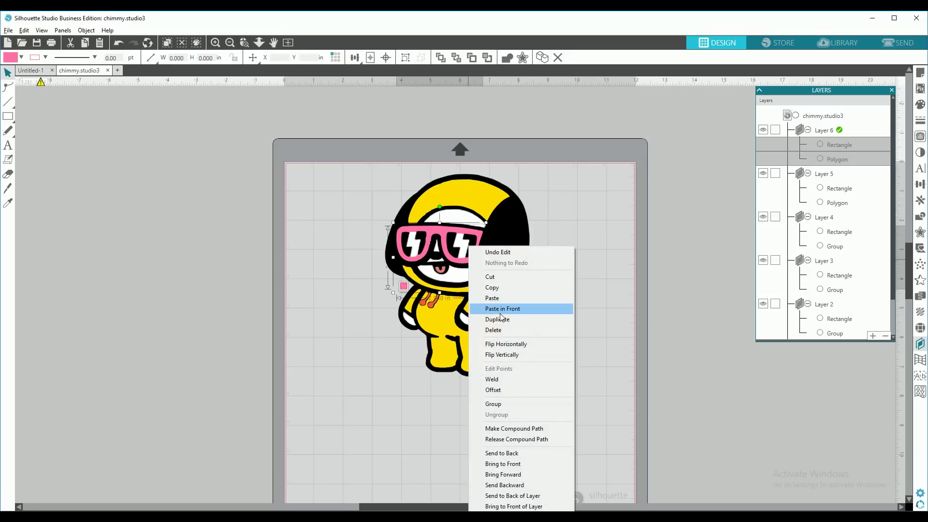
click(500, 405)
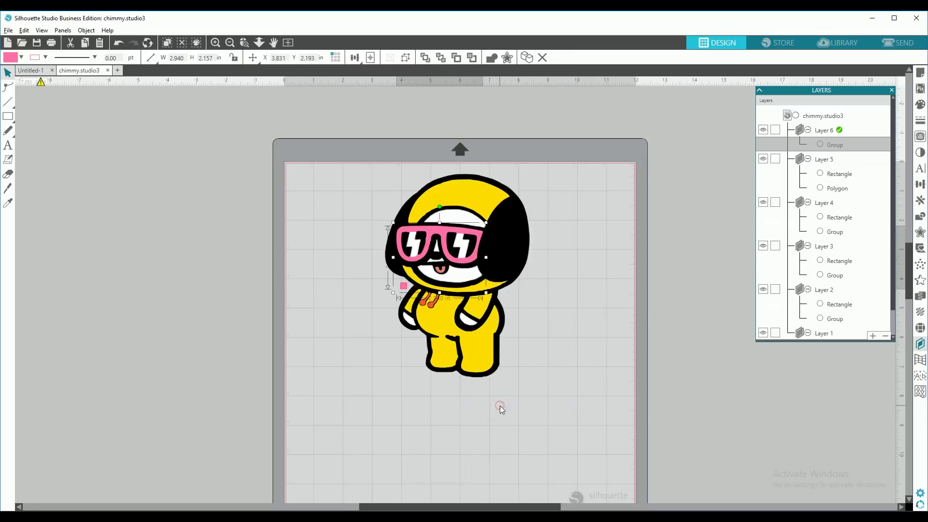
Group the Layer 5 alignment square with the tongue
click(830, 160)
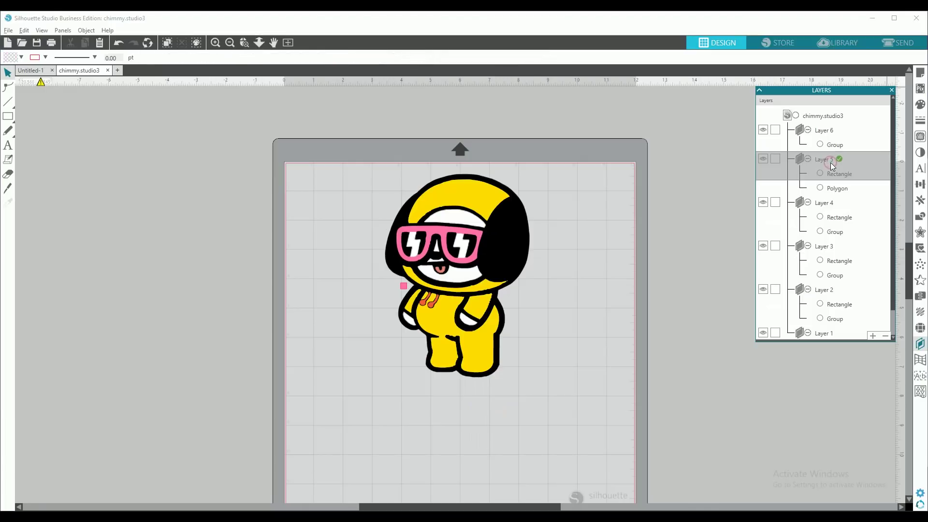
click(839, 188)
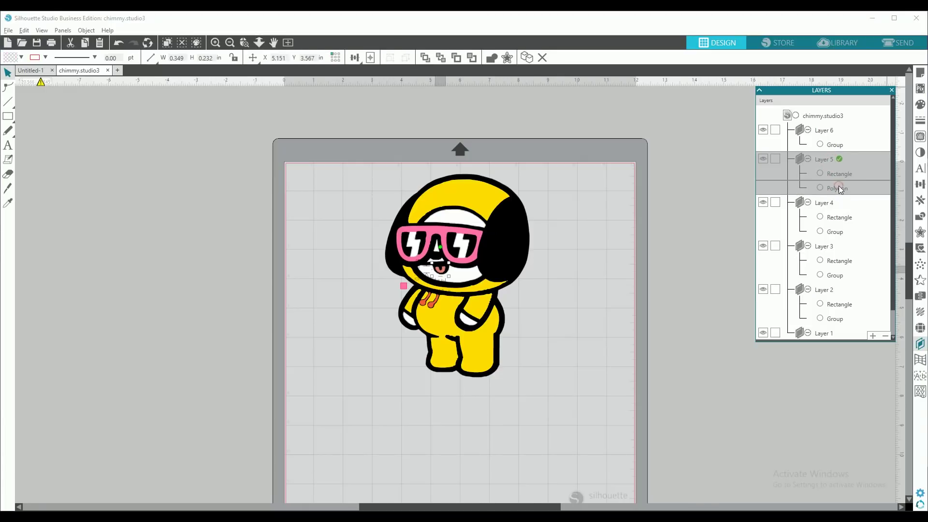
shift+click(842, 177)
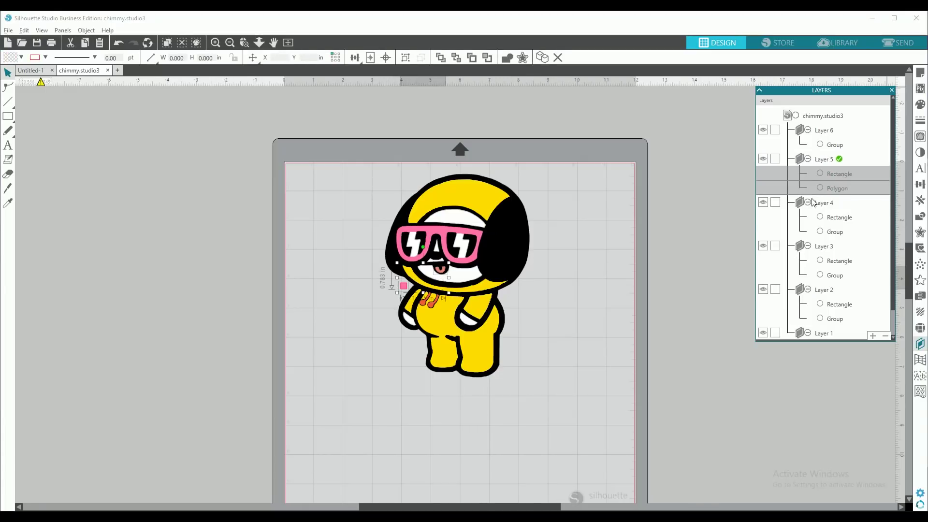
right_click(445, 276)
click(477, 172)
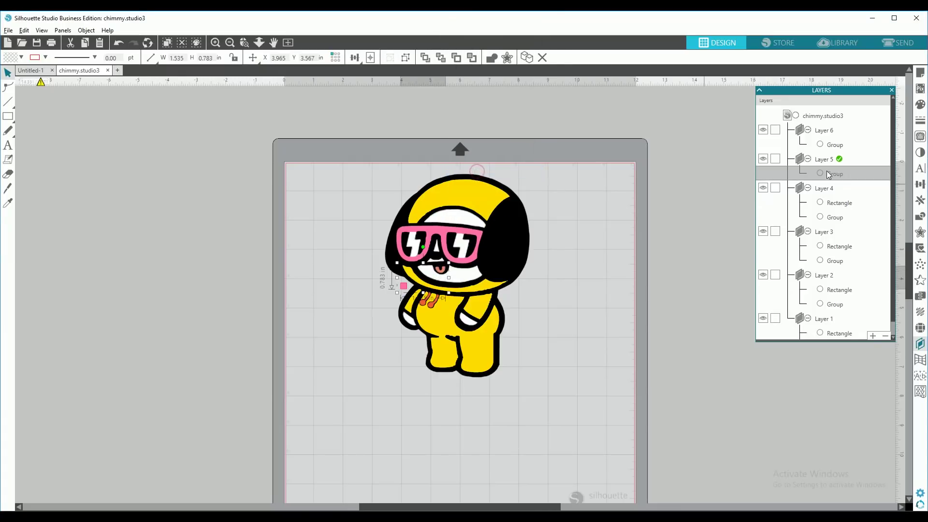
Group the Layer 4 alignment square with the orange drawstrings
click(839, 203)
shift+click(837, 216)
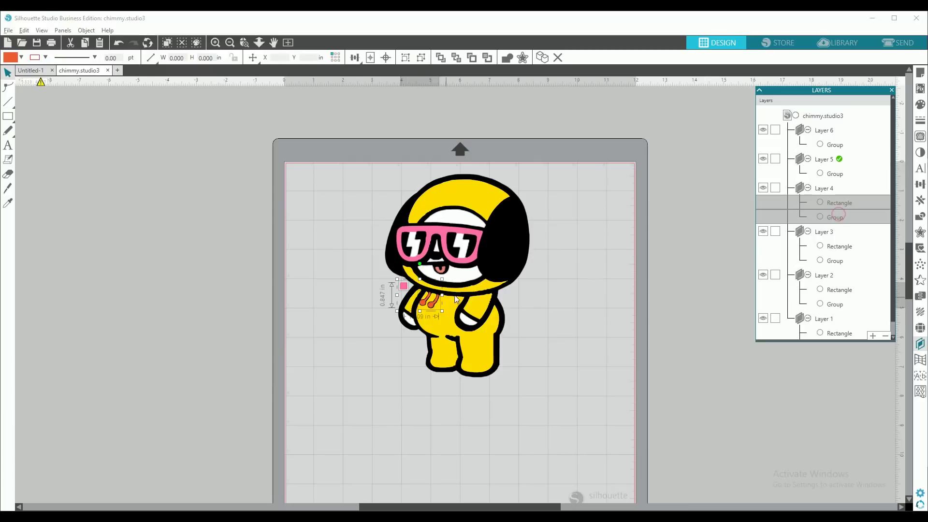
right_click(434, 307)
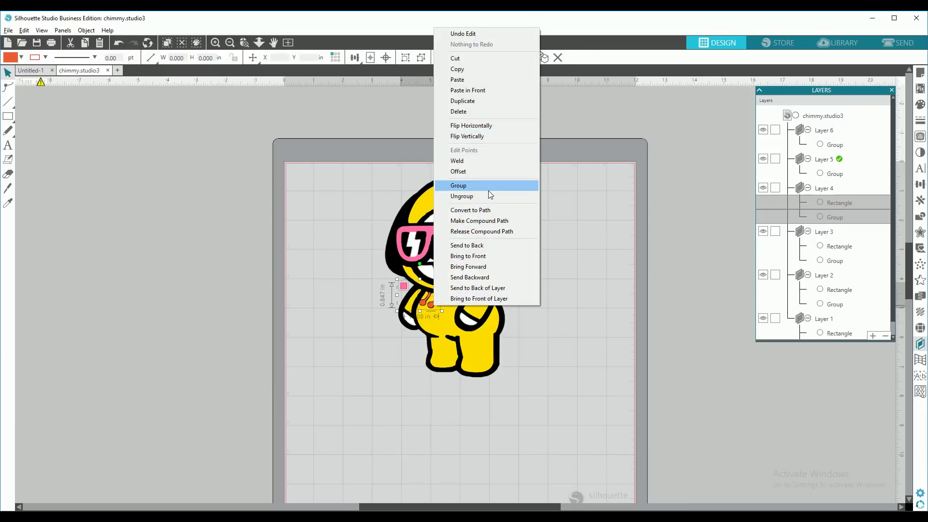
click(489, 187)
Group the Layer 3 alignment square with the yellow body pieces
click(841, 232)
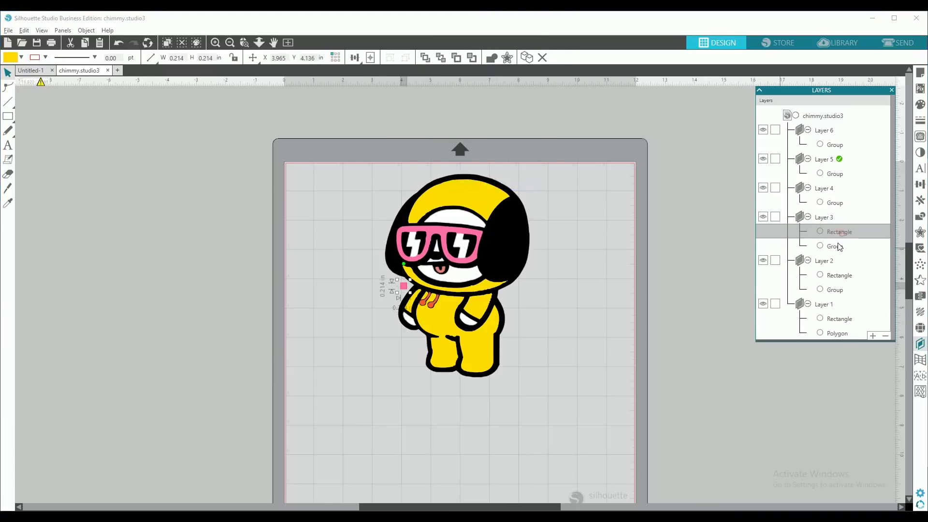
shift+click(839, 246)
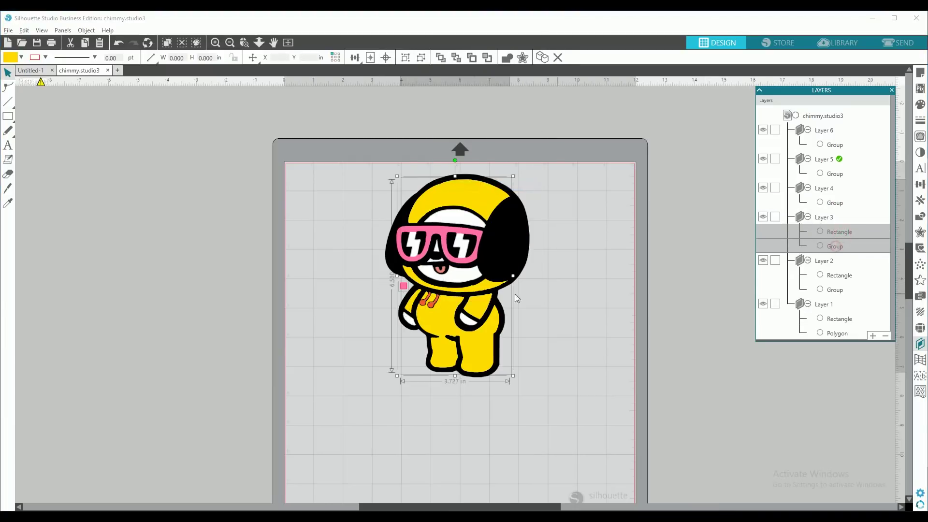
right_click(482, 363)
click(526, 239)
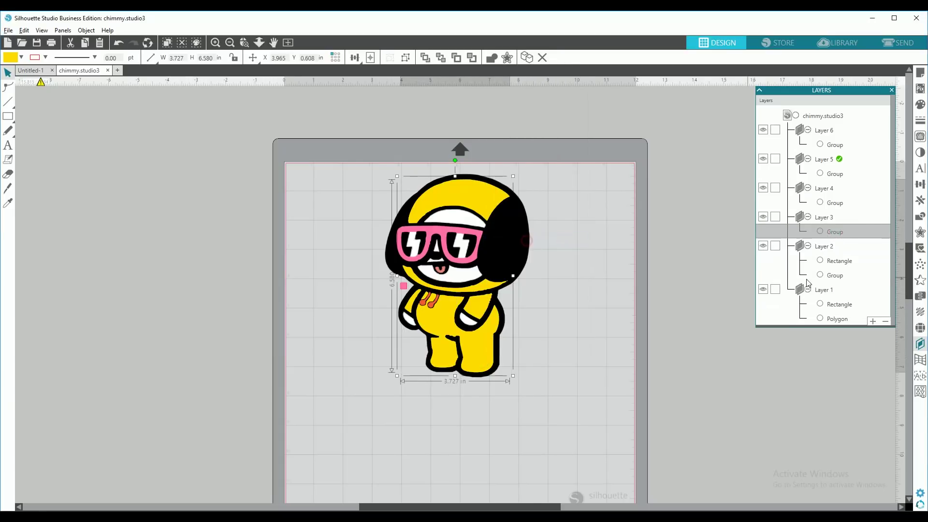
Group the Layer 2 alignment square with the white face and hand pieces
click(839, 261)
shift+click(834, 275)
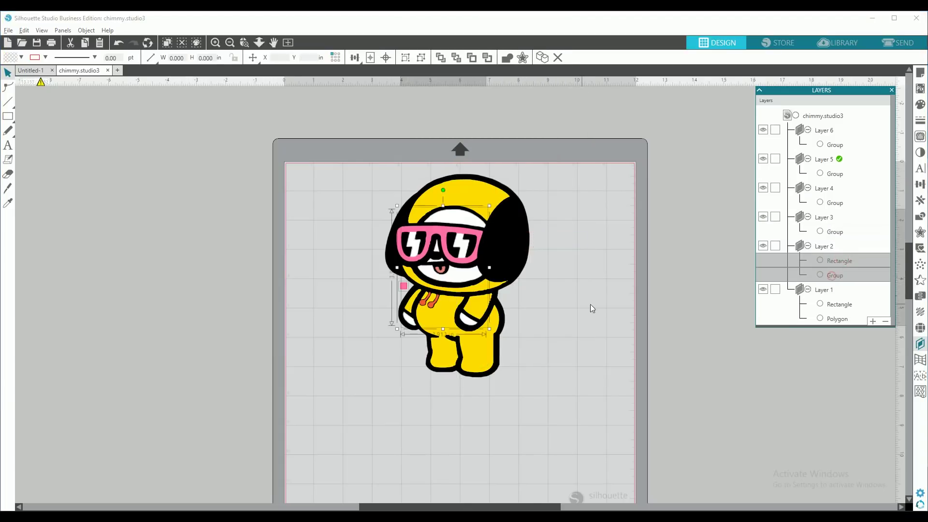
right_click(414, 290)
click(841, 261)
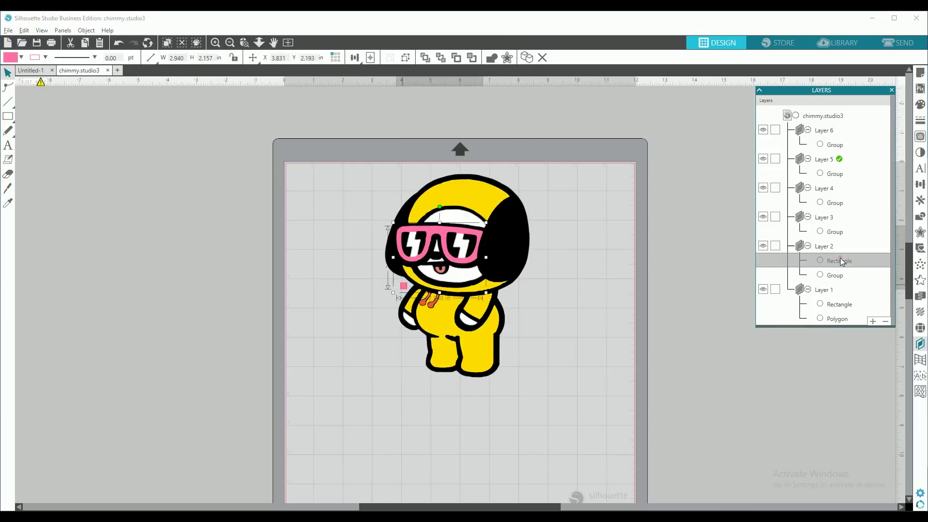
shift+click(834, 274)
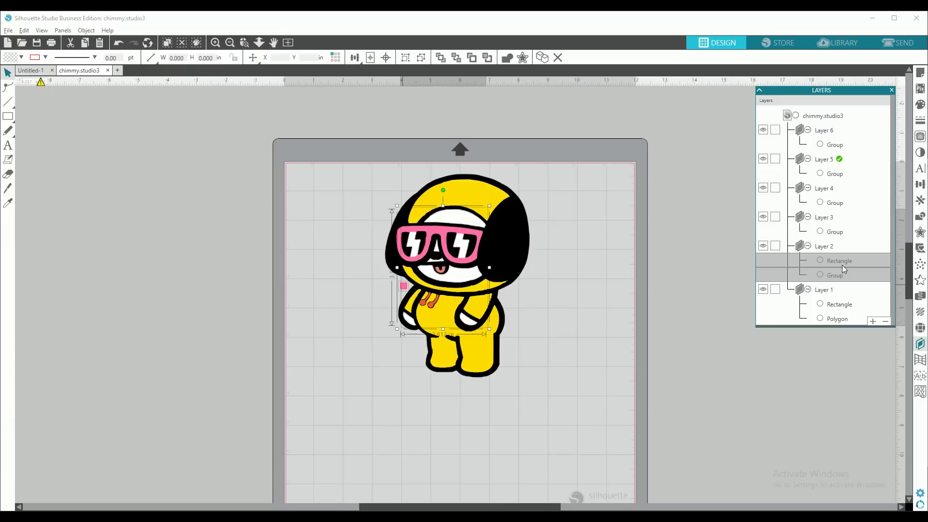
right_click(459, 280)
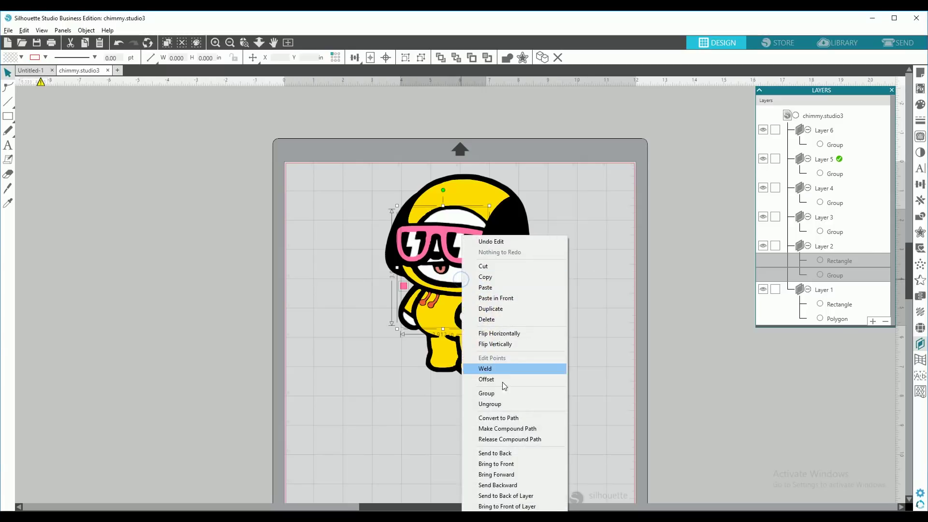
click(505, 394)
Group the Layer 1 alignment square with the black silhouette and clear the selection
click(830, 289)
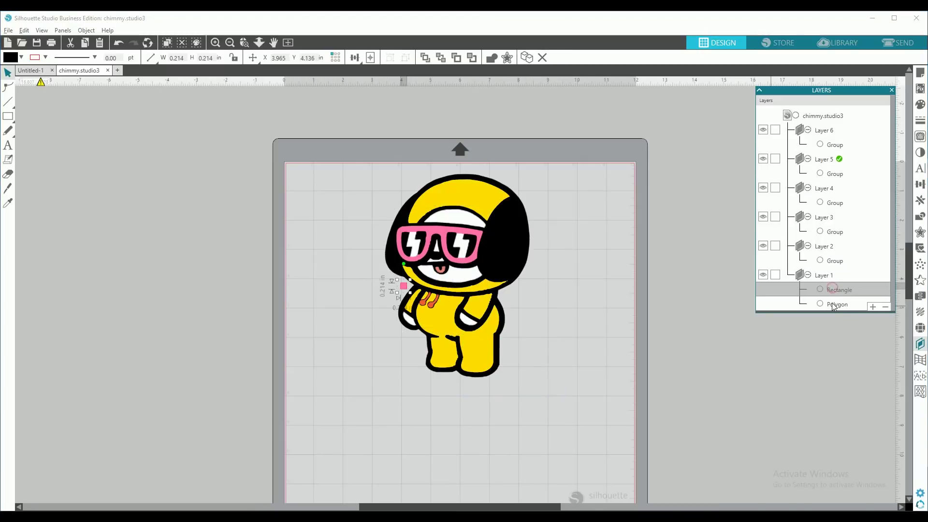
shift+click(831, 303)
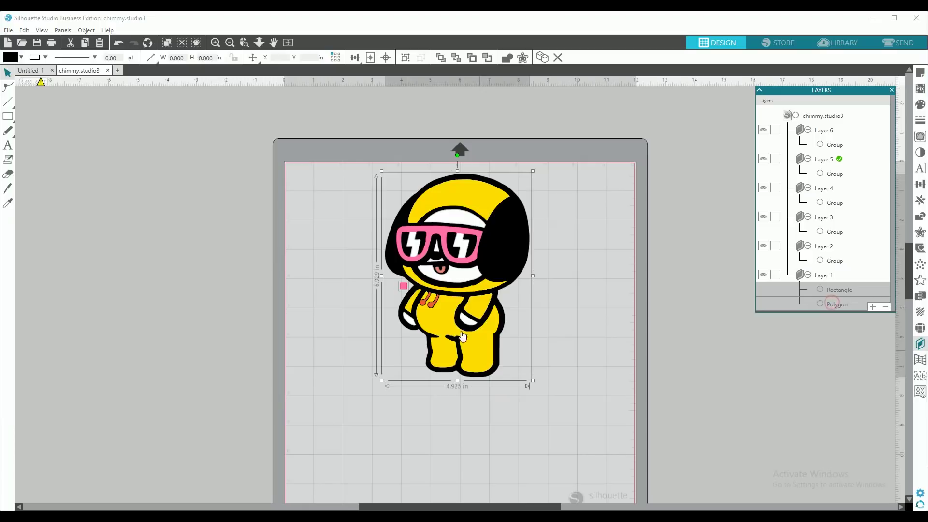
right_click(516, 267)
click(550, 413)
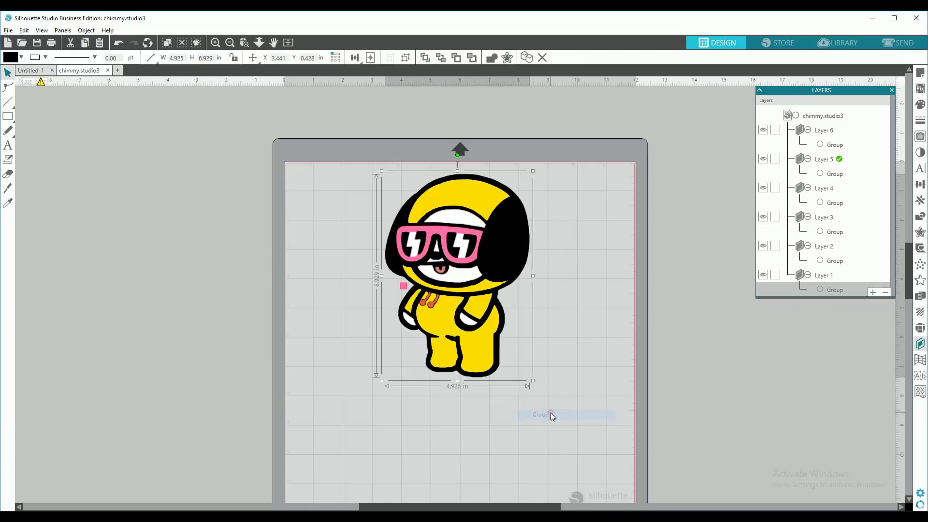
click(579, 396)
Spread the large groups over the mat: yellow to the upper left, black to the right edge, and white below the yellow
scroll(578, 395, down, 1)
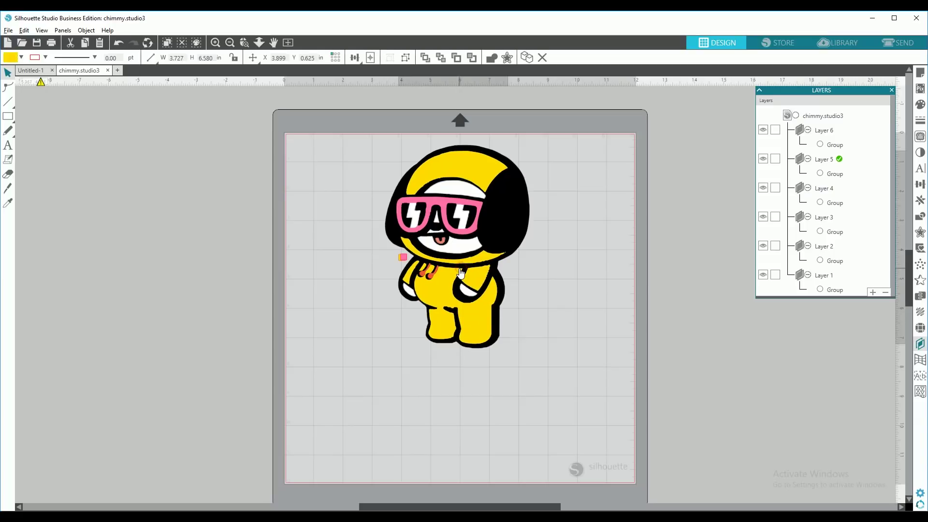
drag(470, 261, 356, 265)
click(459, 251)
drag(459, 250, 573, 238)
click(473, 257)
drag(474, 257, 379, 436)
click(428, 309)
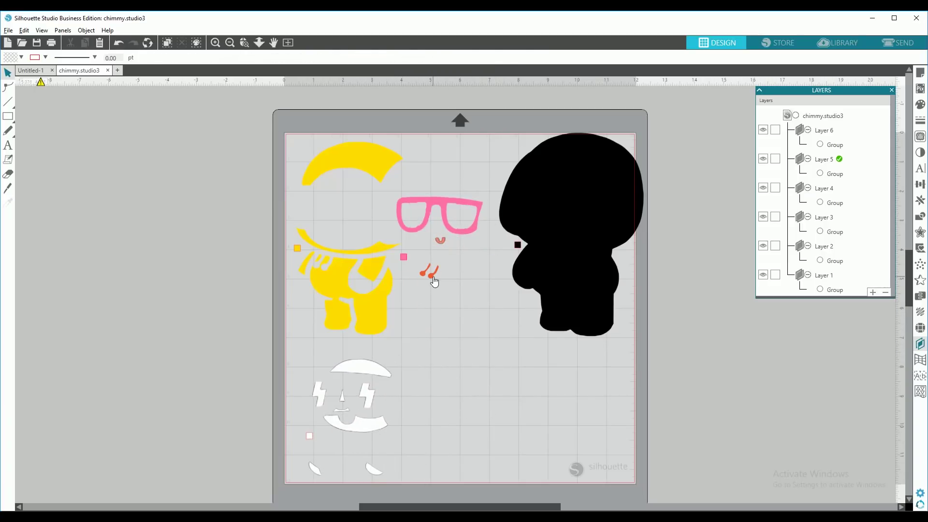
Move the orange drawstring group to the mat's lower middle and the pink glasses group to its lower right area
drag(432, 273, 465, 462)
mouse_move(471, 225)
mouse_down()
mouse_move(507, 328)
mouse_move(577, 472)
mouse_move(588, 467)
mouse_up()
click(473, 273)
Arrange the remaining groups inside the mat: black beside the yellow, tongue in the upper right corner, and glasses slightly farther right
drag(445, 246, 578, 324)
drag(563, 254, 477, 263)
click(575, 314)
drag(579, 326, 620, 149)
click(514, 473)
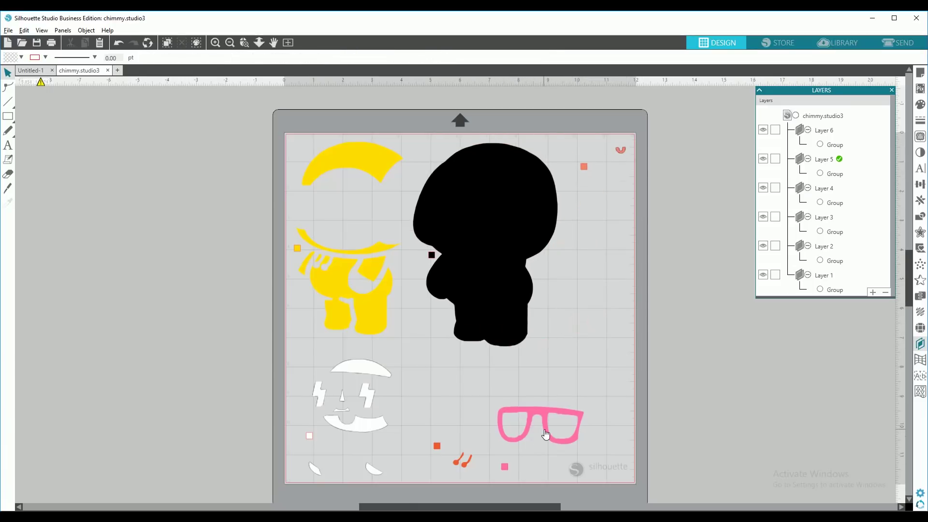
drag(544, 431, 559, 434)
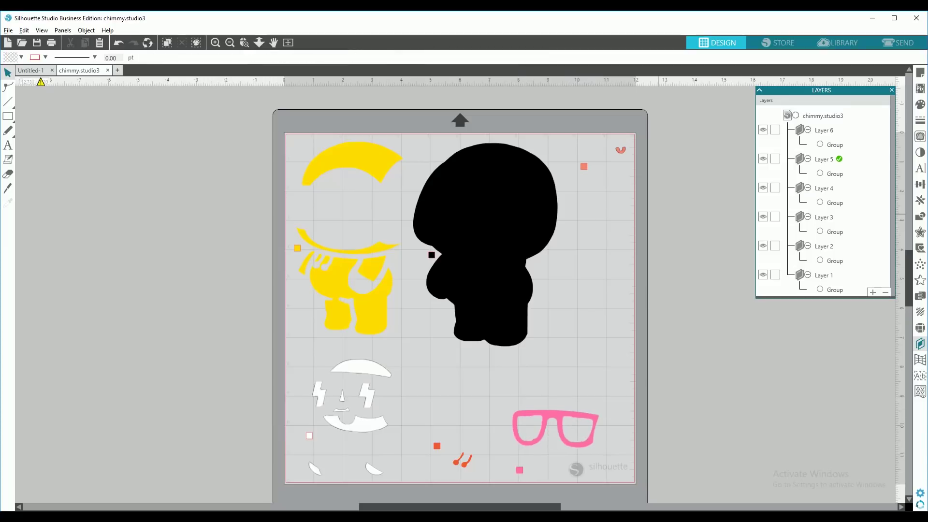